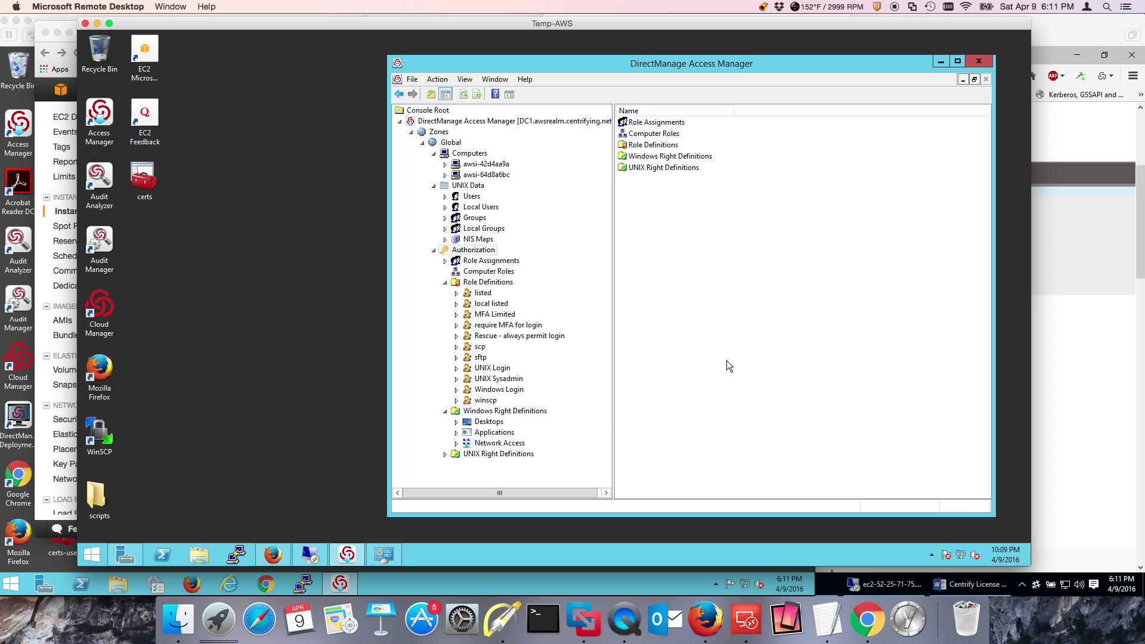
# Use a taskbar tool to select regions of the screen, then dismiss it.
pyautogui.click(503, 620)
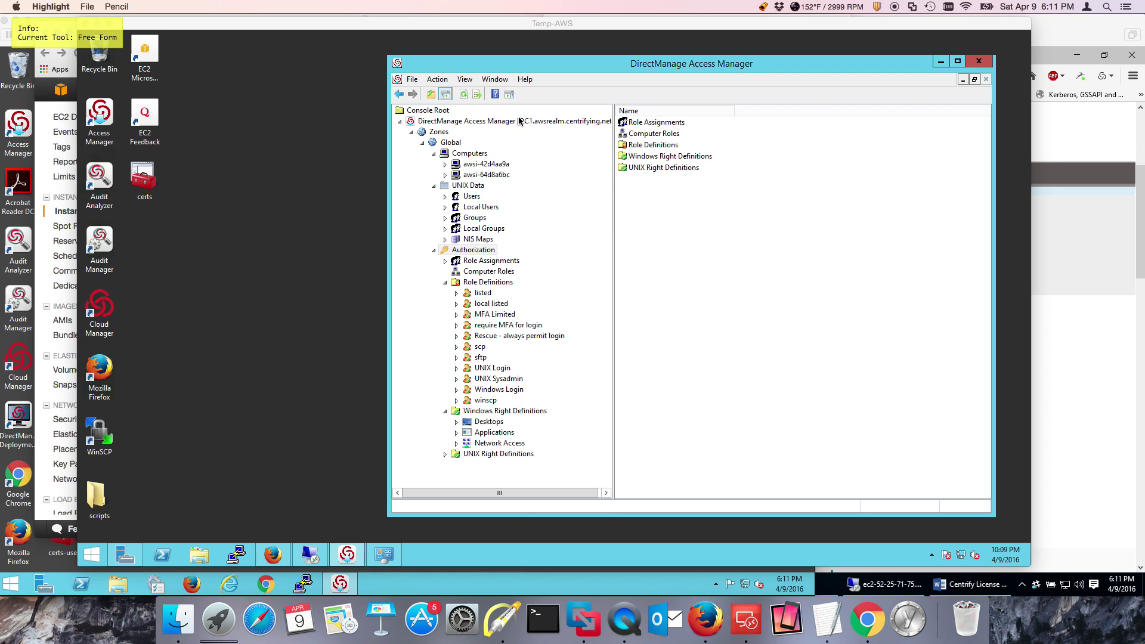
pyautogui.press('l')
pyautogui.moveTo(514, 121); pyautogui.dragTo(470, 135)
pyautogui.moveTo(583, 153); pyautogui.dragTo(540, 169)
pyautogui.press('f')
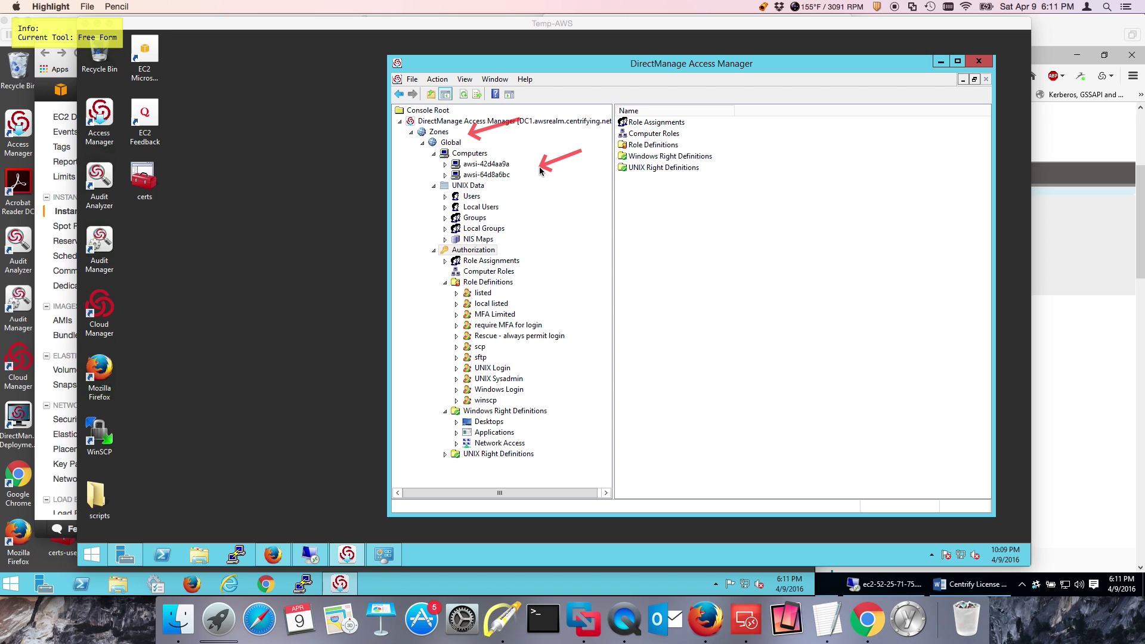
pyautogui.press('Escape')
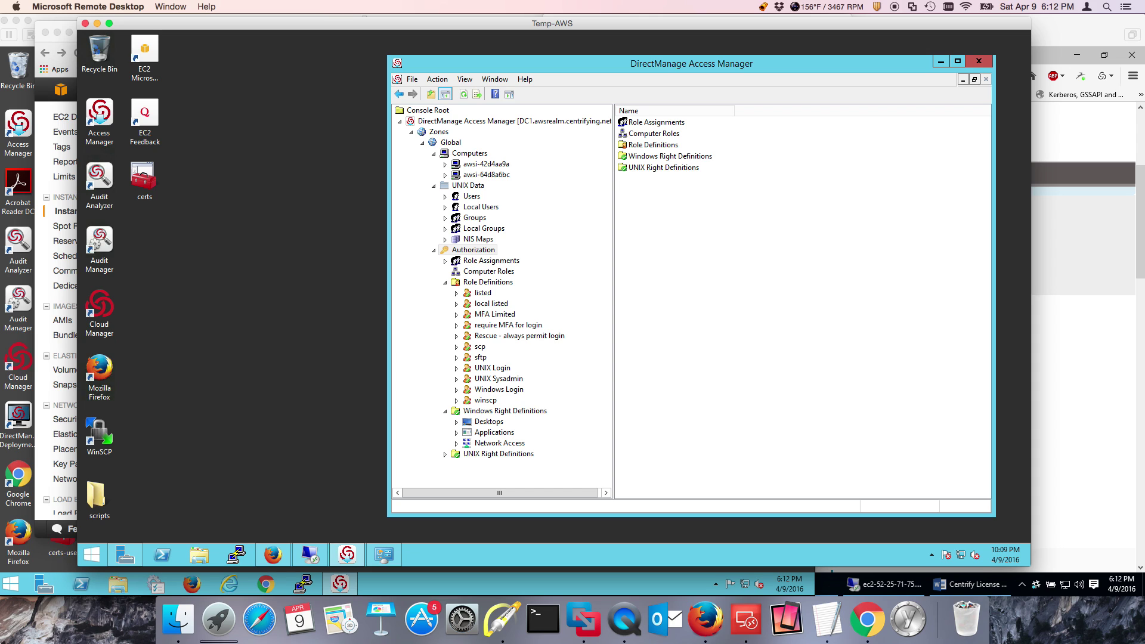
# Search Windows for diskmgmt.msc and open the folder containing the diskmgmt result.
pyautogui.rightClick(92, 554)
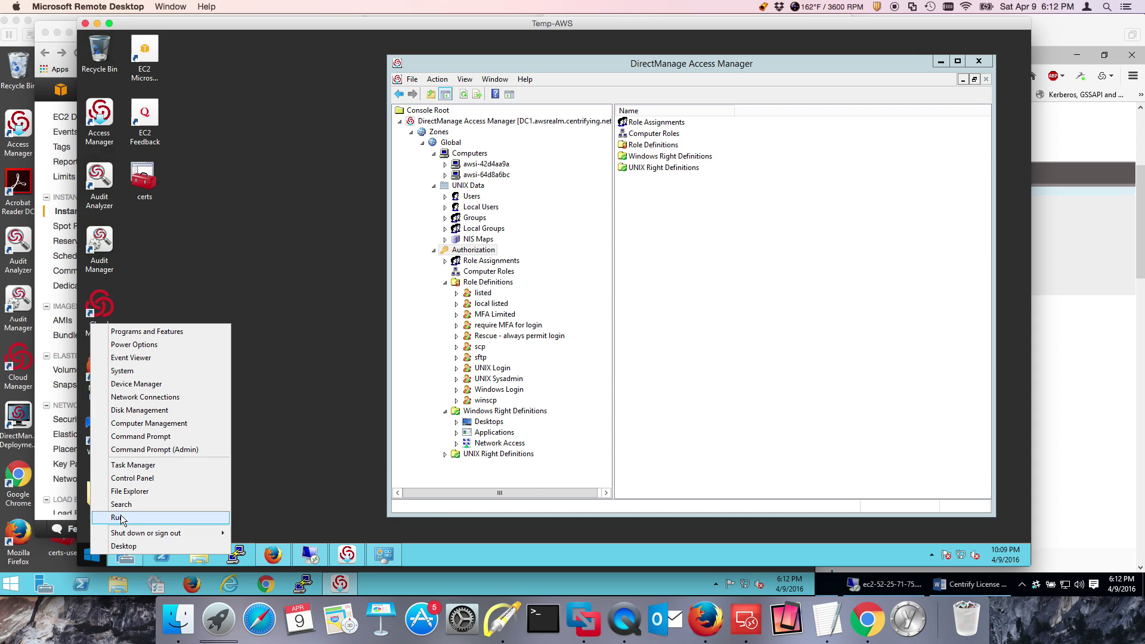
pyautogui.click(134, 502)
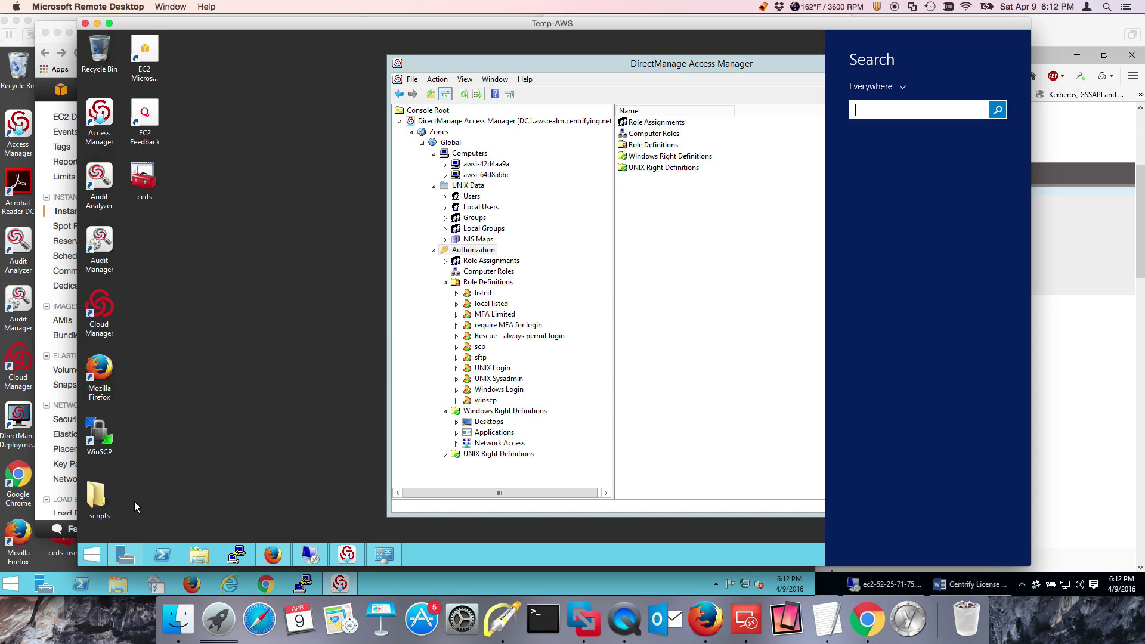
pyautogui.write('run')
pyautogui.press('BackSpace')
pyautogui.press('BackSpace')
pyautogui.press('BackSpace')
pyautogui.write('dis')
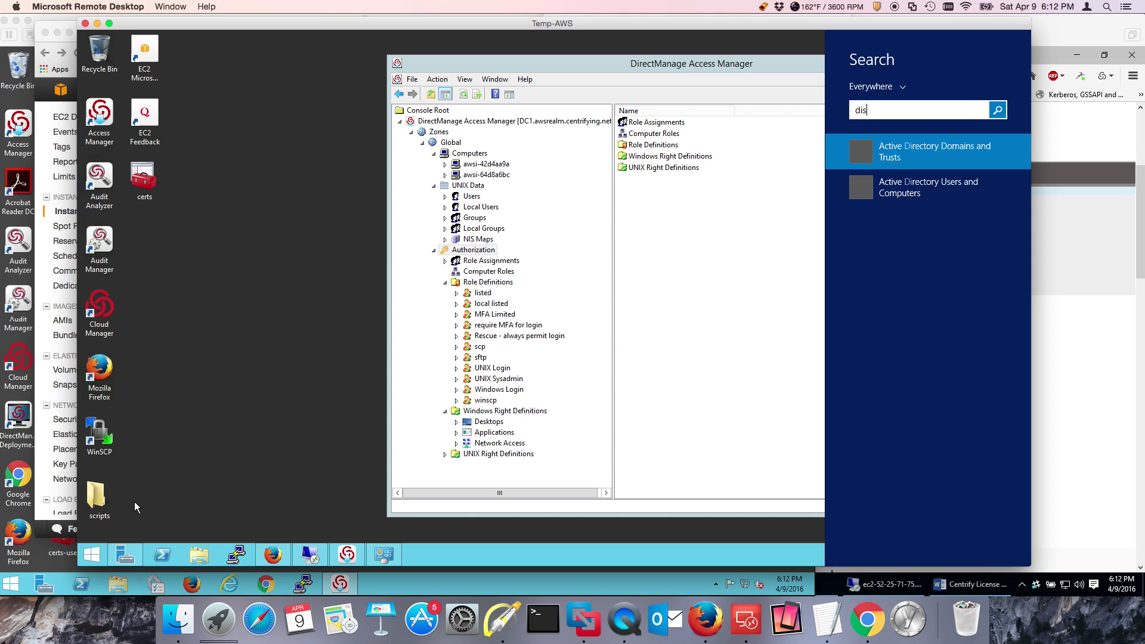
pyautogui.write('k m')
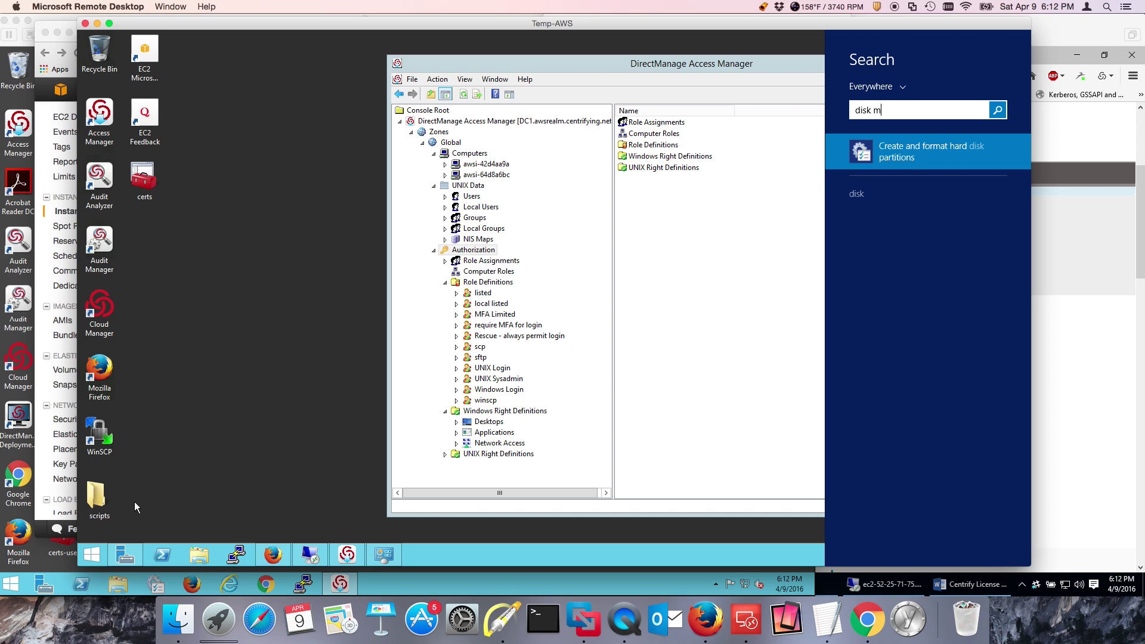
pyautogui.press('BackSpace')
pyautogui.press('BackSpace')
pyautogui.press('BackSpace')
pyautogui.press('BackSpace')
pyautogui.press('BackSpace')
pyautogui.press('BackSpace')
pyautogui.write('diskmgmt.')
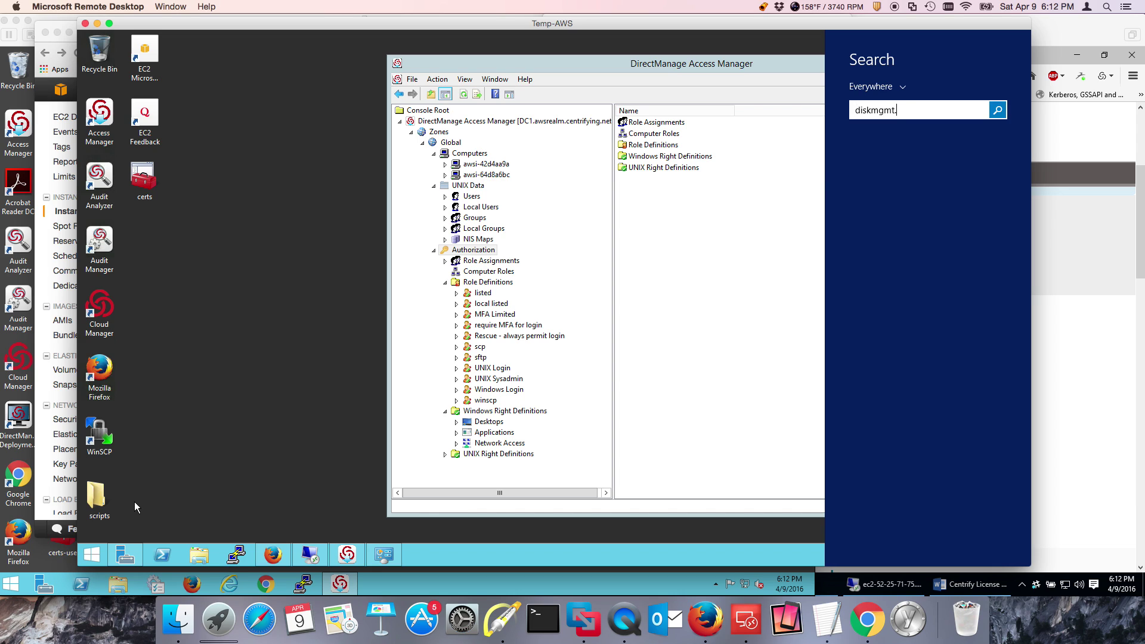
pyautogui.write('msc')
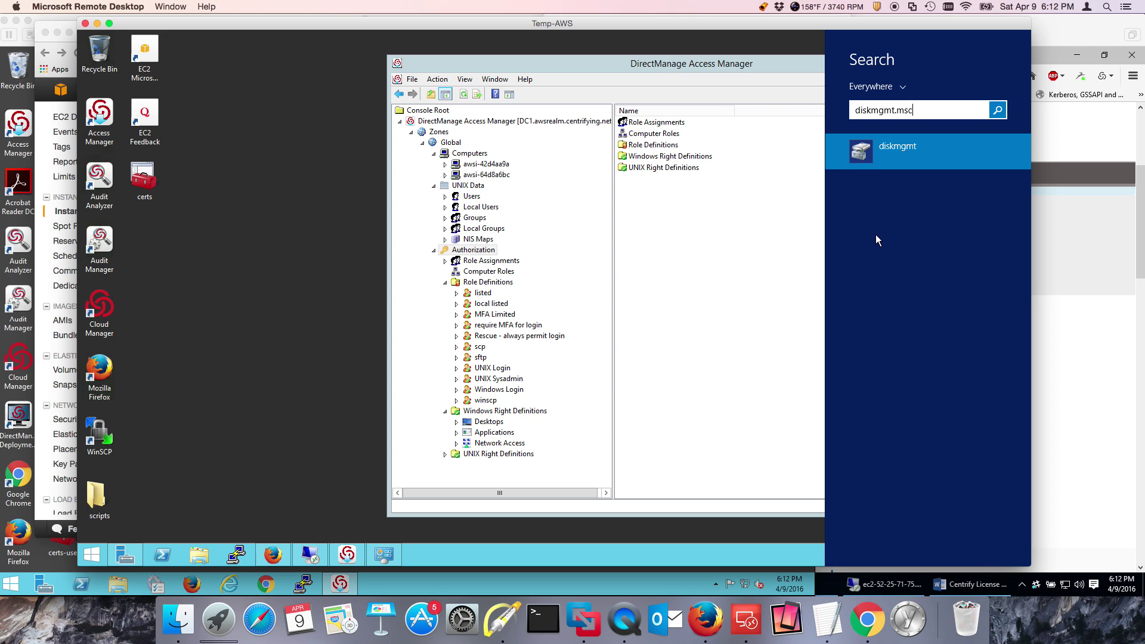
pyautogui.rightClick(884, 152)
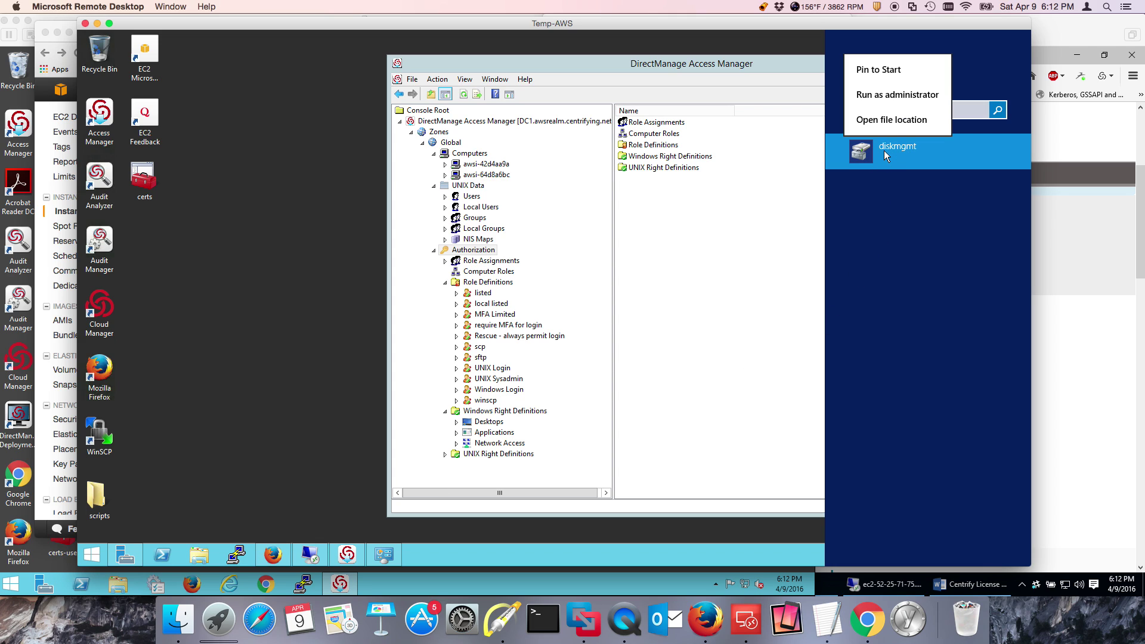
pyautogui.click(877, 120)
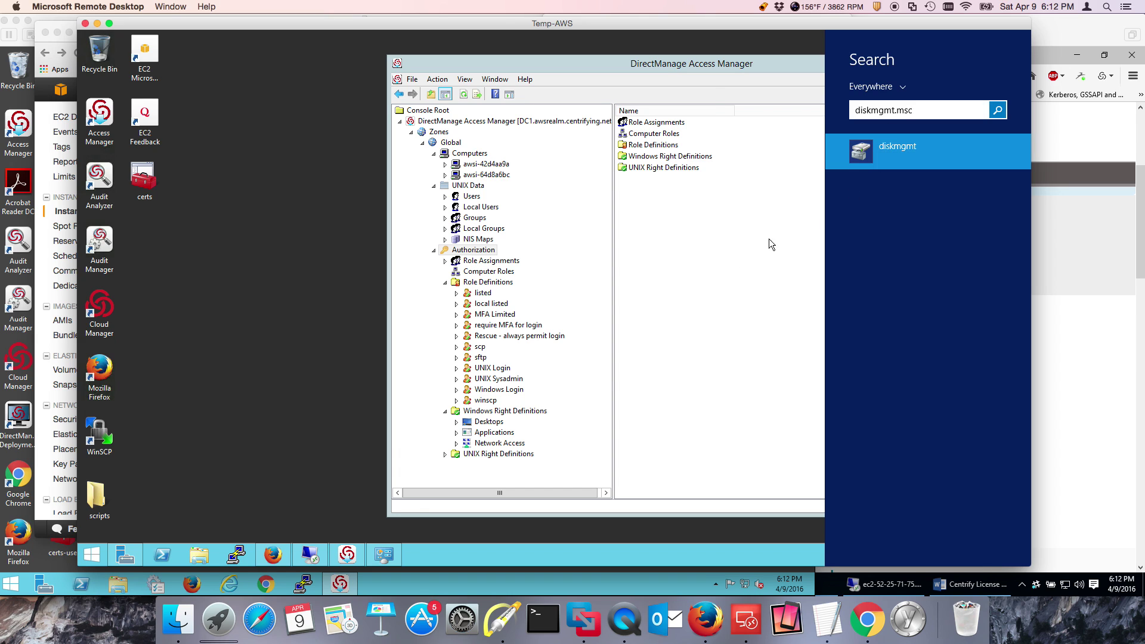
# Run diskmgmt as a different user, entering the demo user's name and password.
pyautogui.rightClick(276, 419)
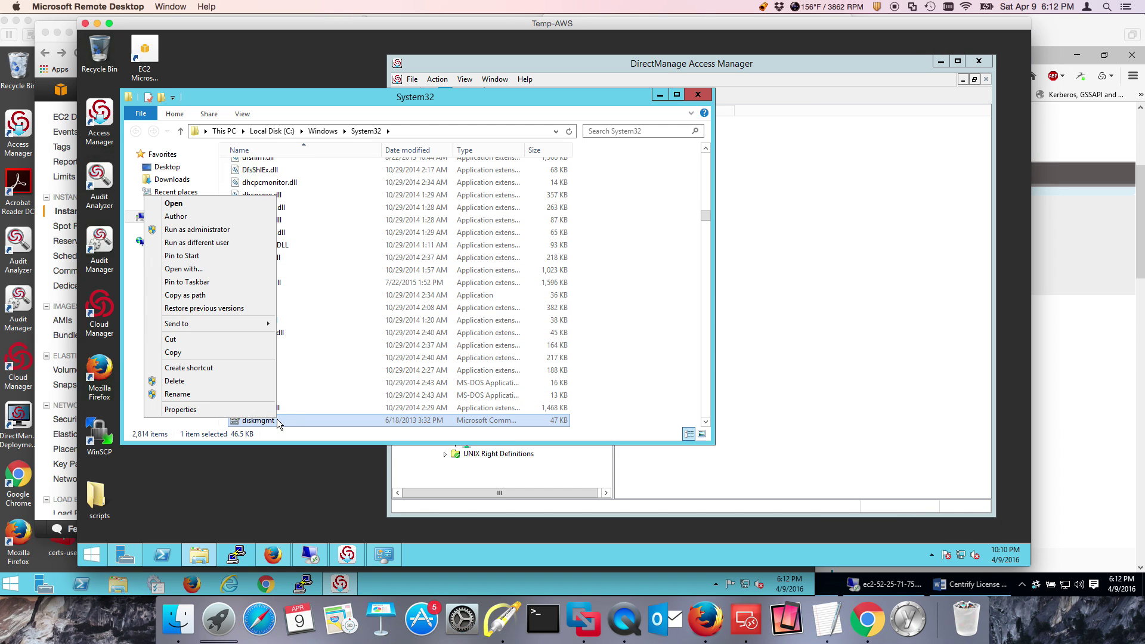
pyautogui.click(219, 244)
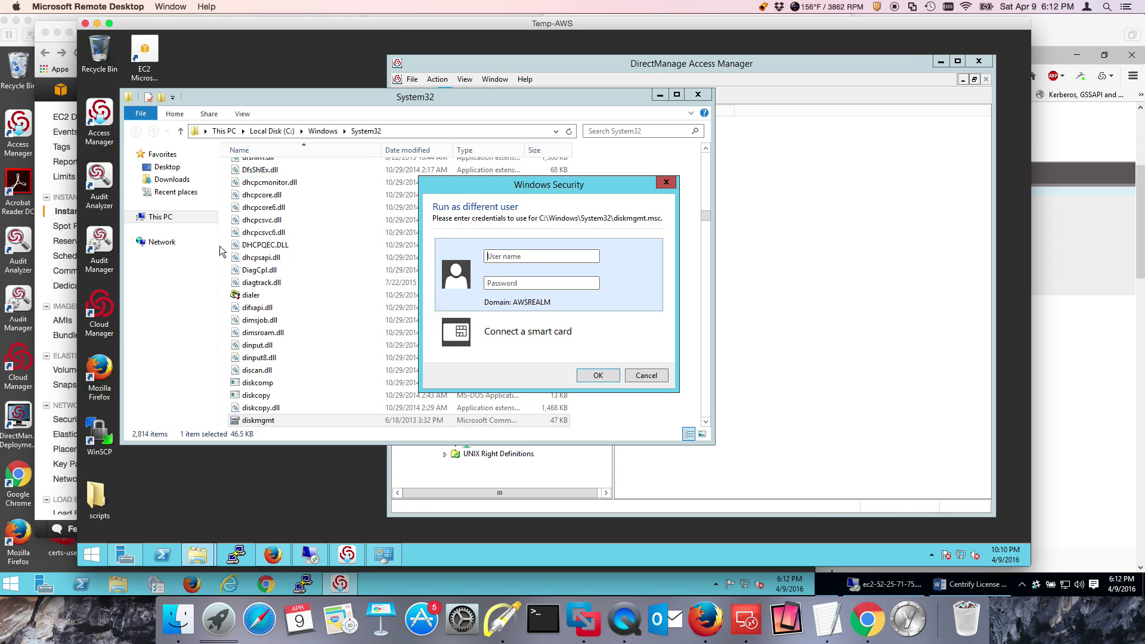
pyautogui.write('lisa.ms')
pyautogui.press('BackSpace')
pyautogui.press('BackSpace')
pyautogui.write('simpson')
pyautogui.press('Tab')
pyautogui.write('P*********')
pyautogui.press('Return')
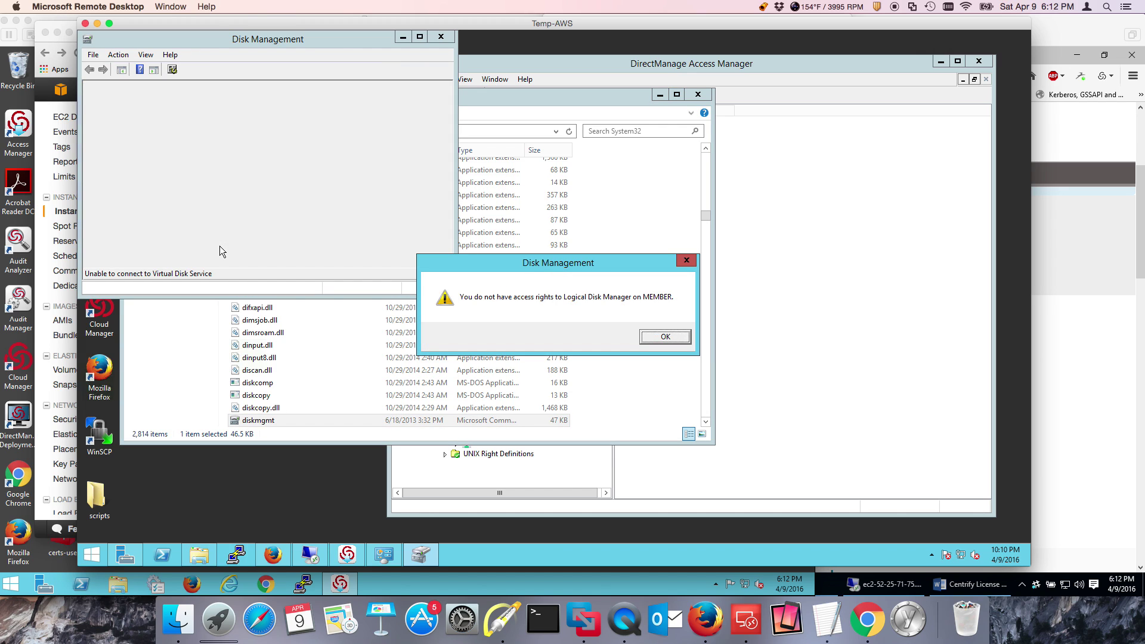
# Dismiss the access-rights error and close the System32 and Disk Management windows.
pyautogui.click(666, 337)
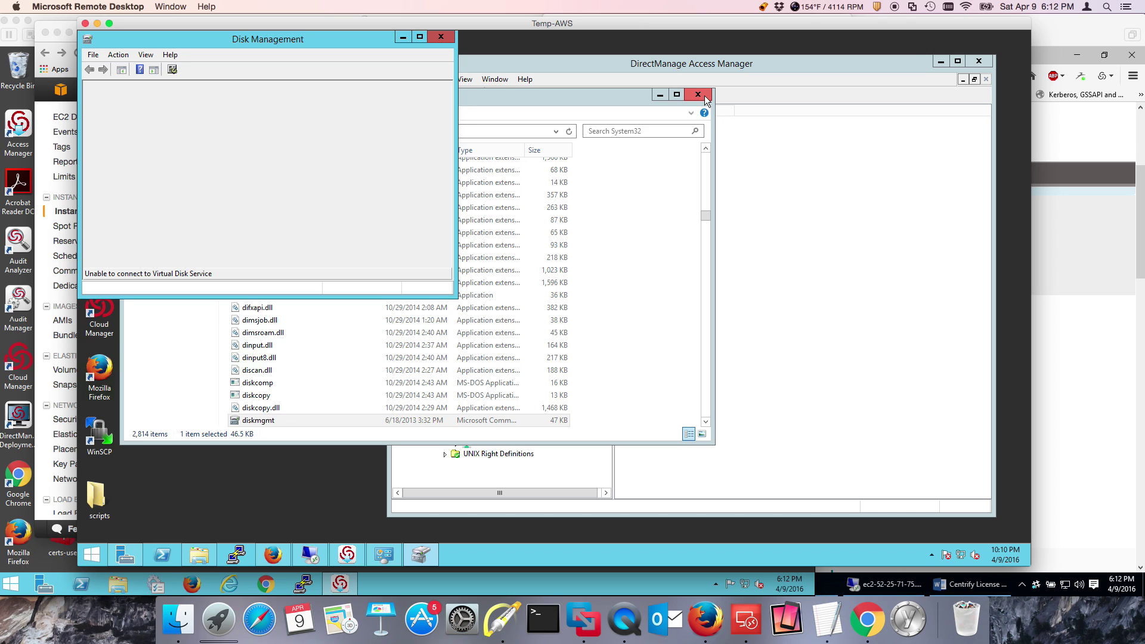
pyautogui.click(704, 95)
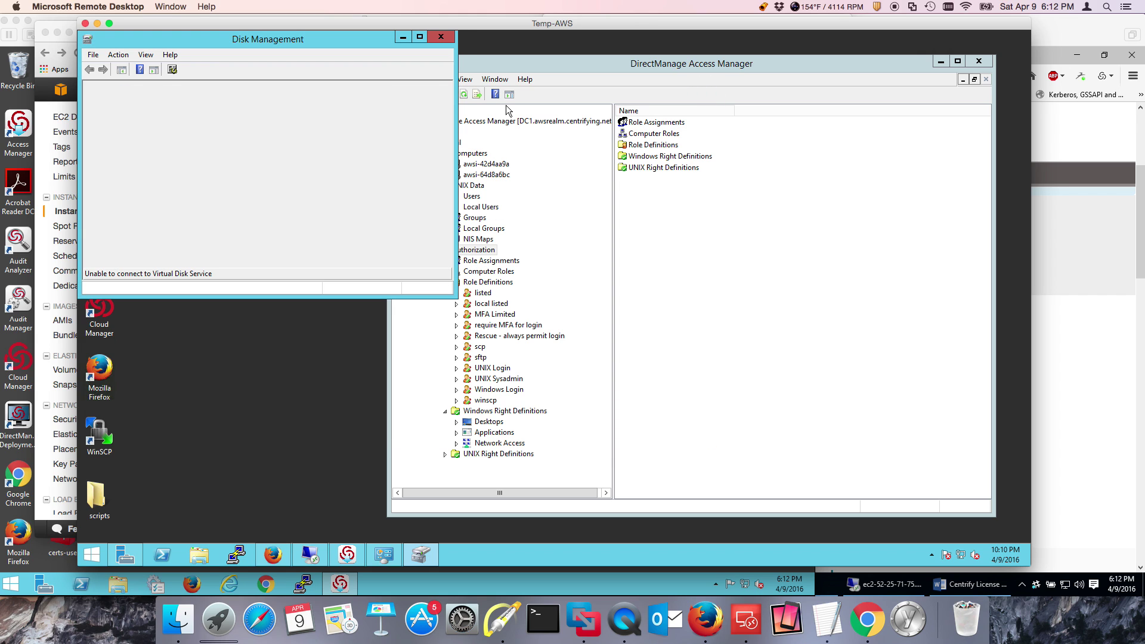
pyautogui.click(441, 36)
# Launch Disk Management by running diskmgmt.msc from the Run dialog.
pyautogui.rightClick(92, 555)
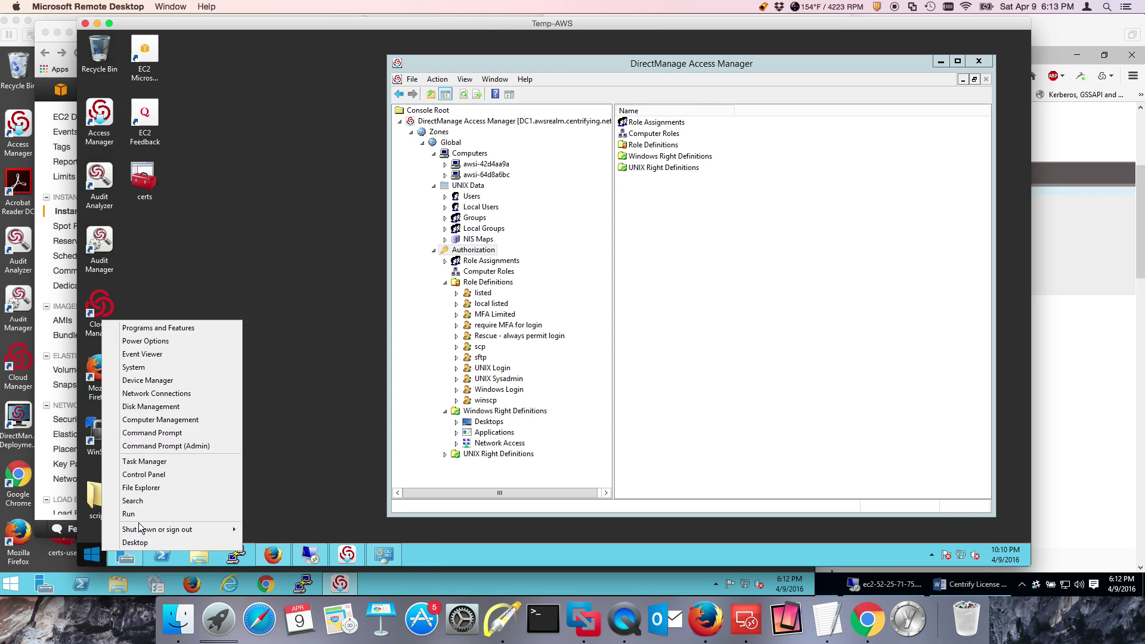
pyautogui.click(153, 511)
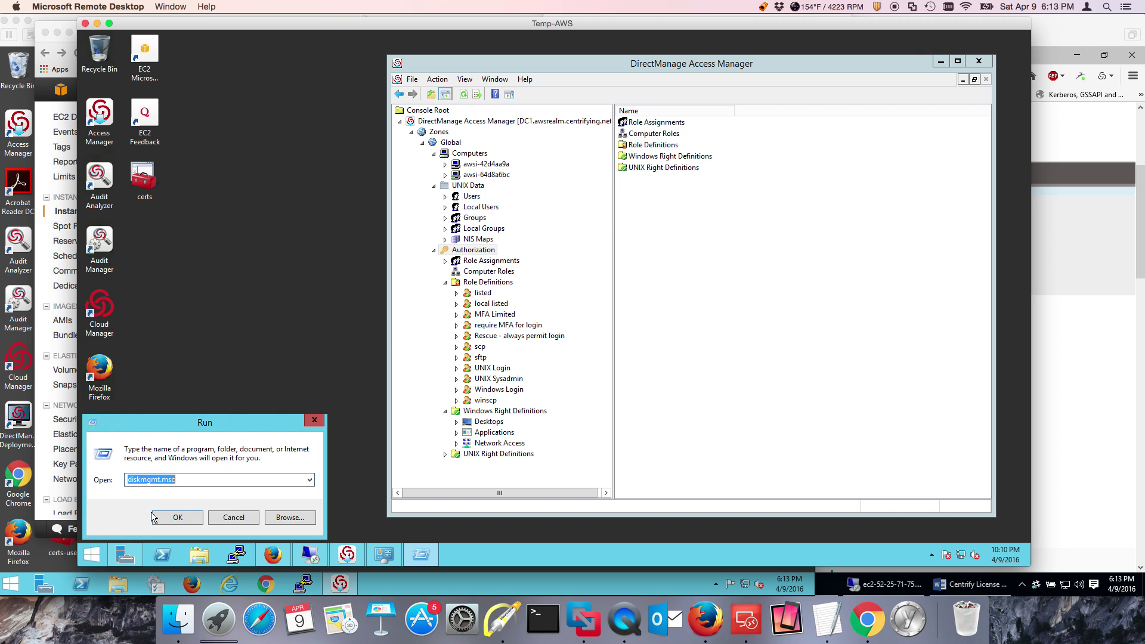
pyautogui.click(152, 514)
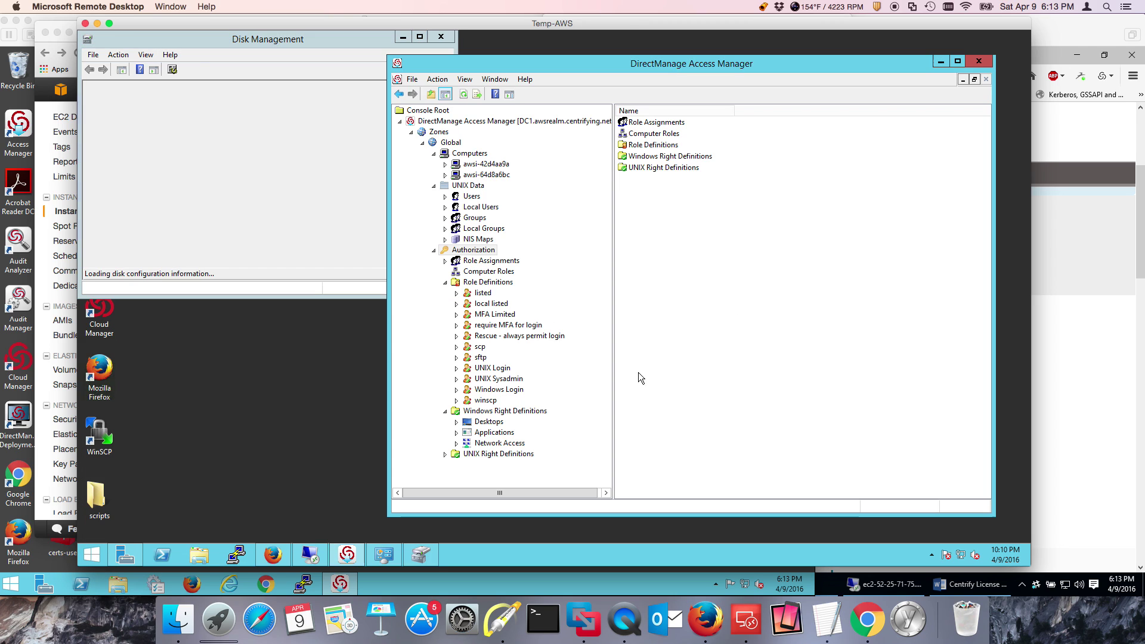
# Return to Access Manager and select the Windows Right Definitions > Applications category.
pyautogui.click(607, 71)
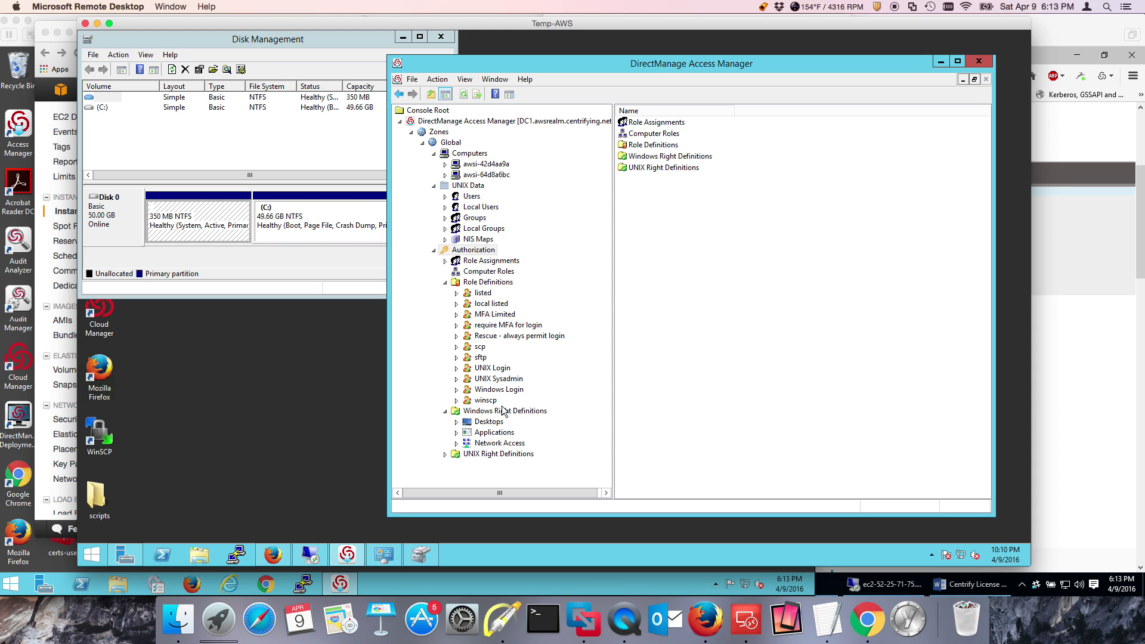
pyautogui.click(503, 619)
pyautogui.moveTo(600, 393); pyautogui.dragTo(564, 411)
pyautogui.press('f')
pyautogui.press('super+z')
pyautogui.press('Escape')
pyautogui.click(495, 433)
# Create a new Windows application right named 'Disk Management' and start adding a match criterion.
pyautogui.rightClick(495, 434)
pyautogui.click(536, 440)
pyautogui.write('Disk Management')
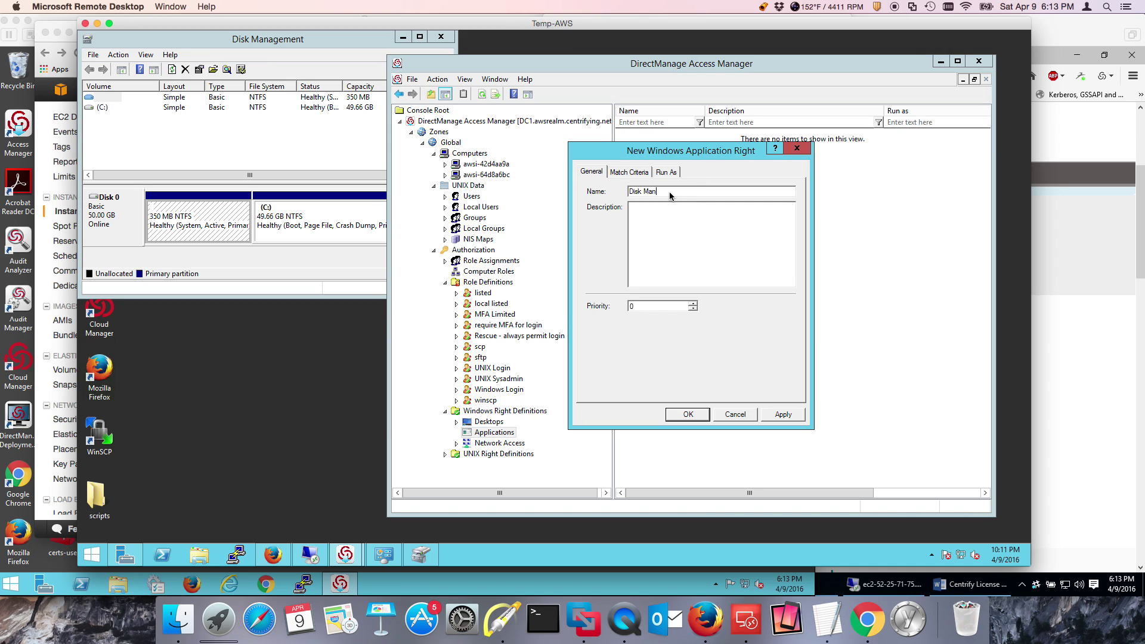
pyautogui.click(631, 172)
pyautogui.click(774, 193)
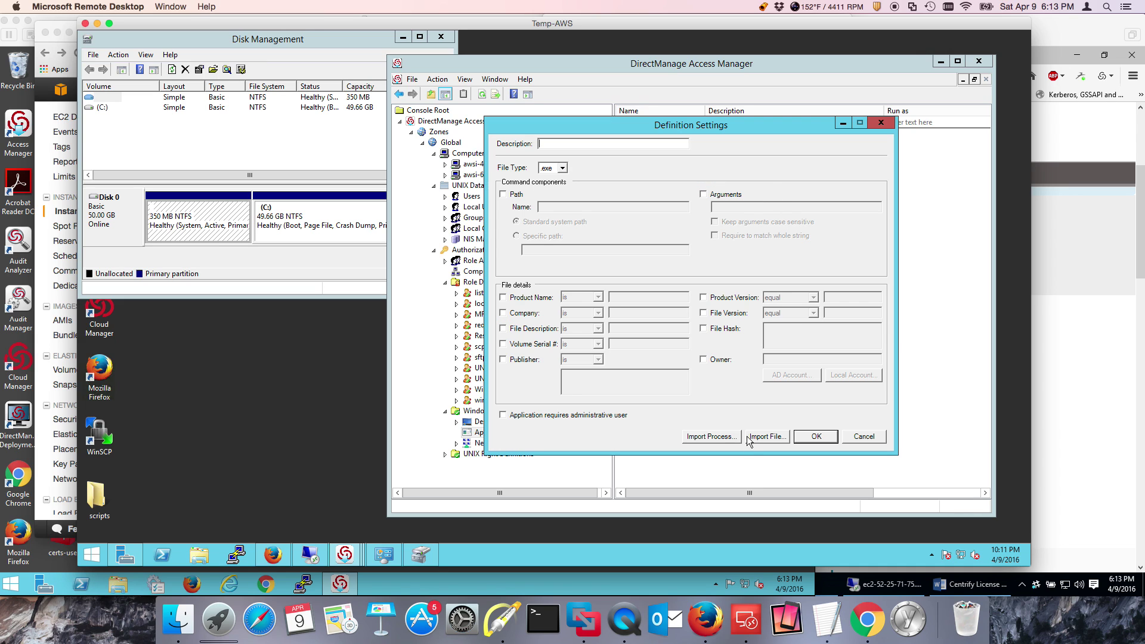
# Import the running mmc.exe process with the diskmgmt.msc argument as the match definition.
pyautogui.click(721, 439)
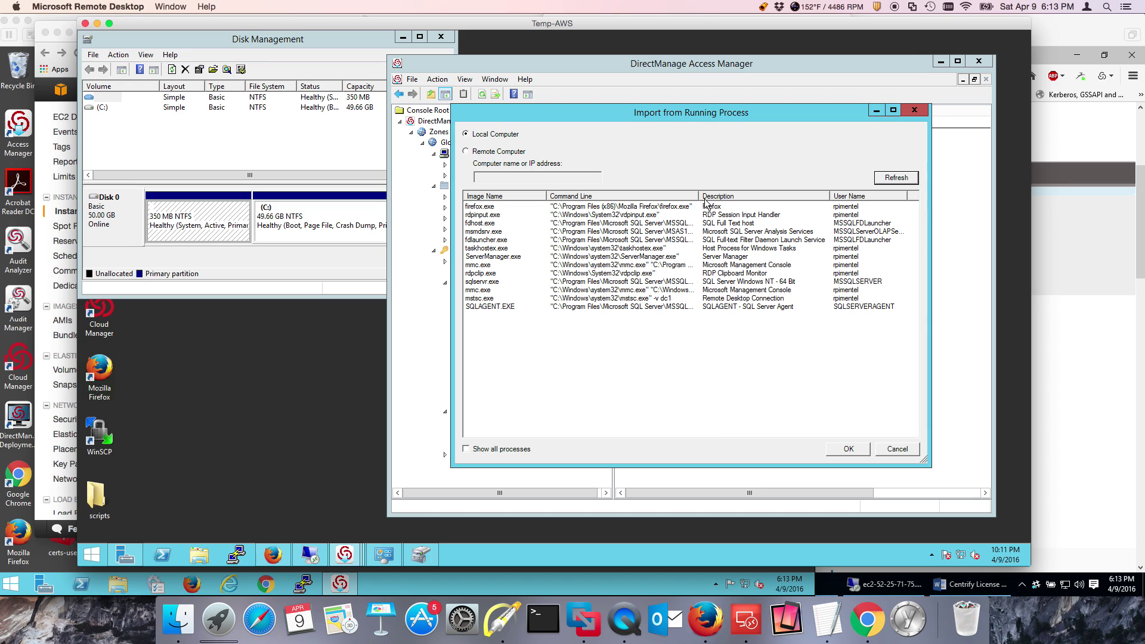
pyautogui.click(752, 196)
pyautogui.moveTo(753, 196); pyautogui.dragTo(750, 196)
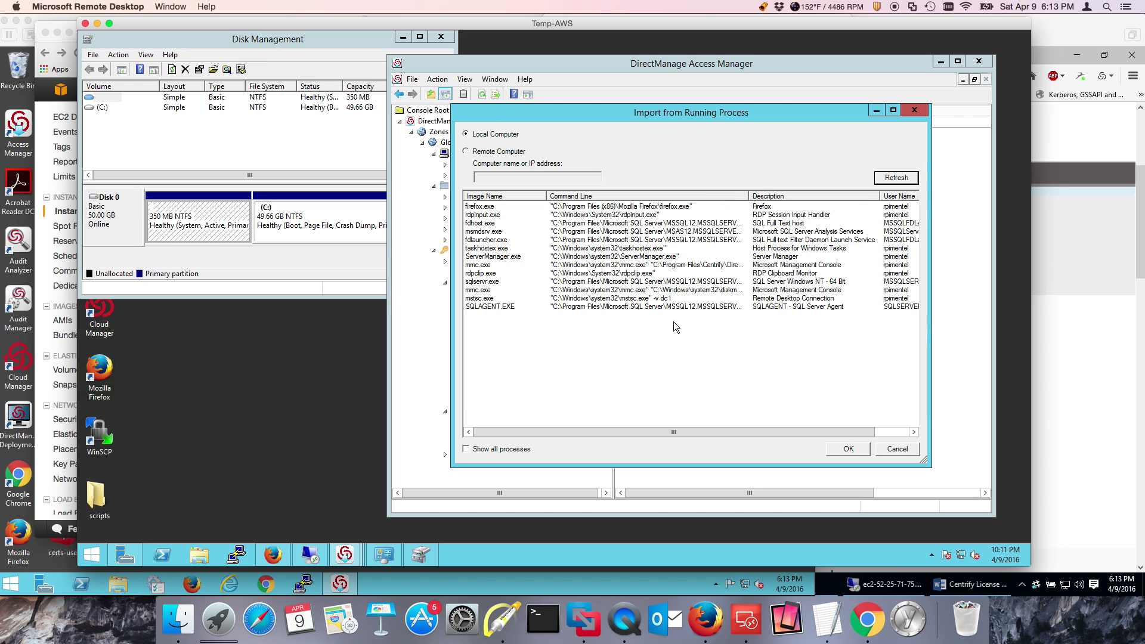
pyautogui.click(708, 290)
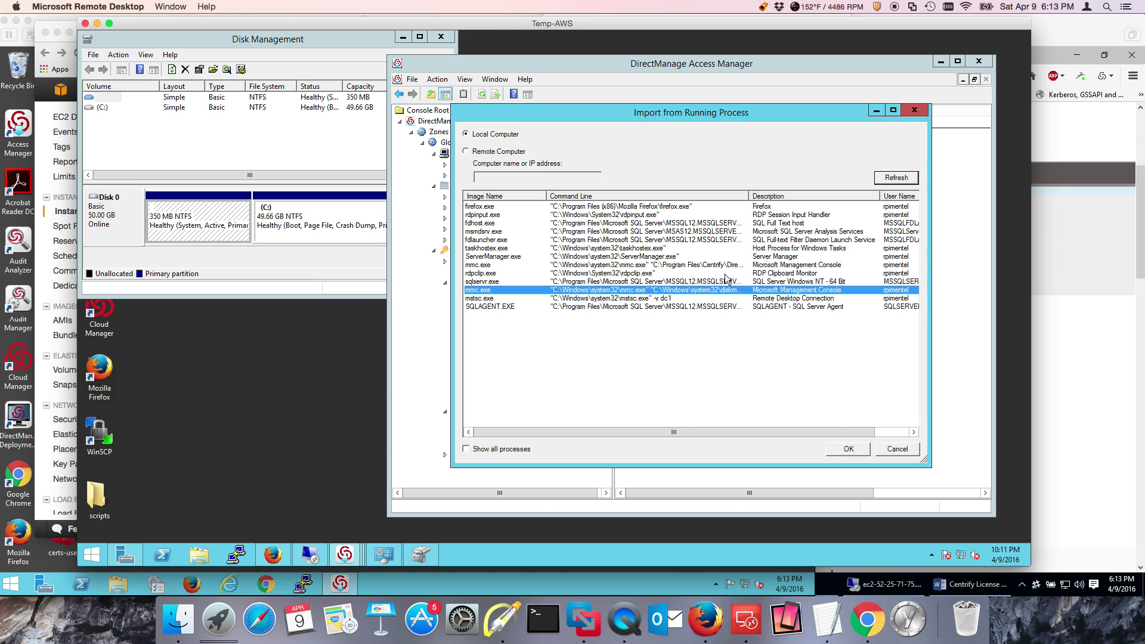
pyautogui.click(848, 195)
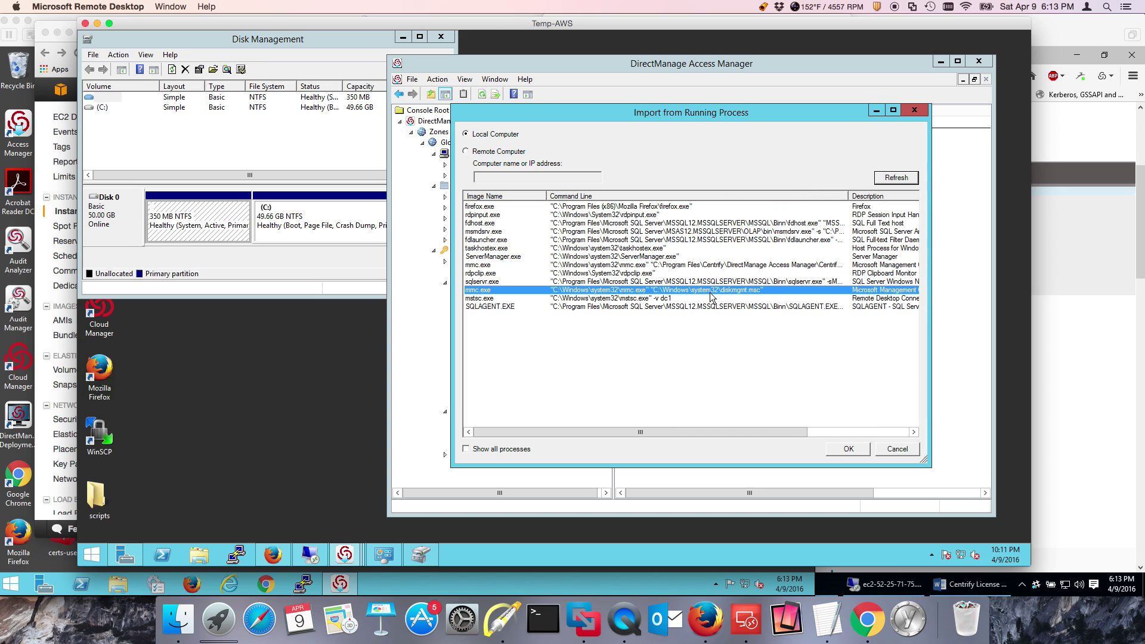
pyautogui.doubleClick(697, 291)
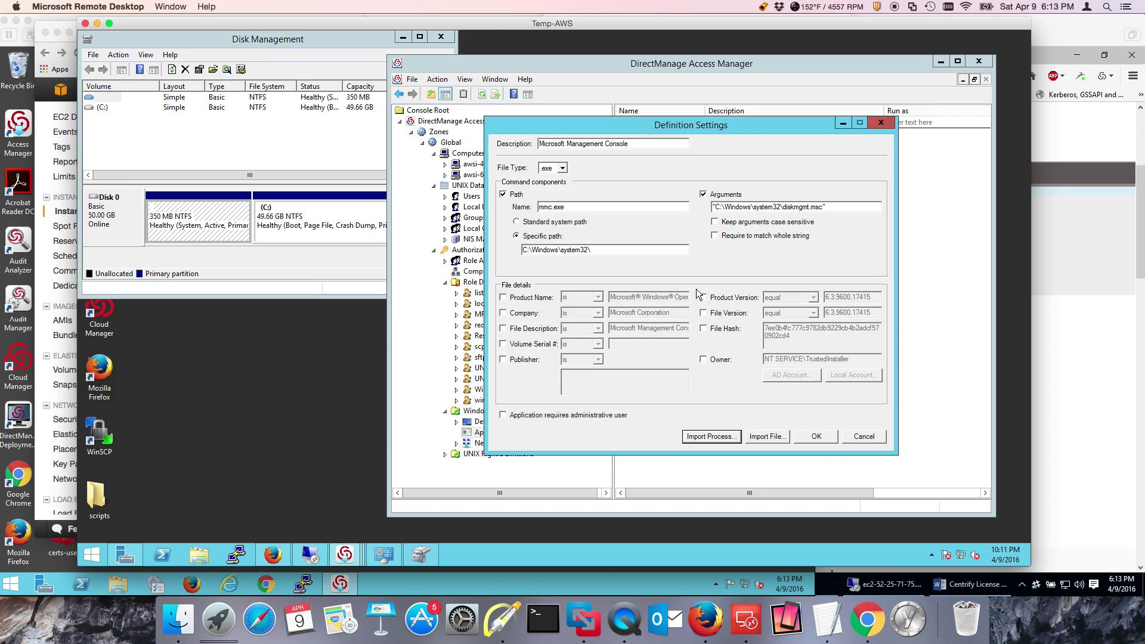
pyautogui.click(816, 437)
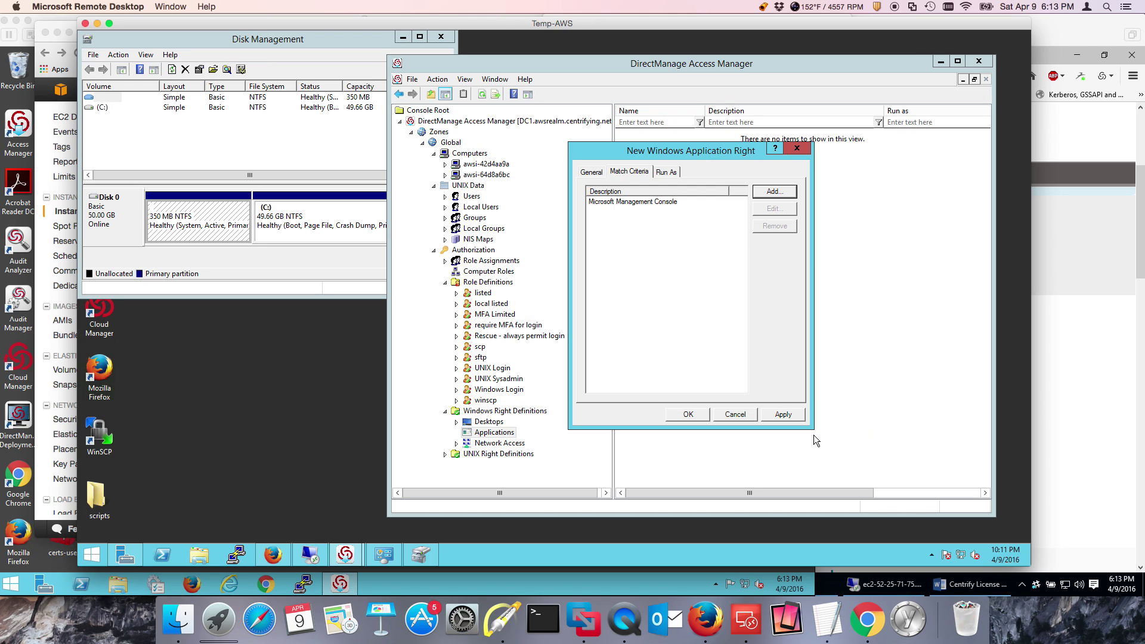
# Add the Administrators built-in group, require authentication, and save the Disk Management right.
pyautogui.click(667, 172)
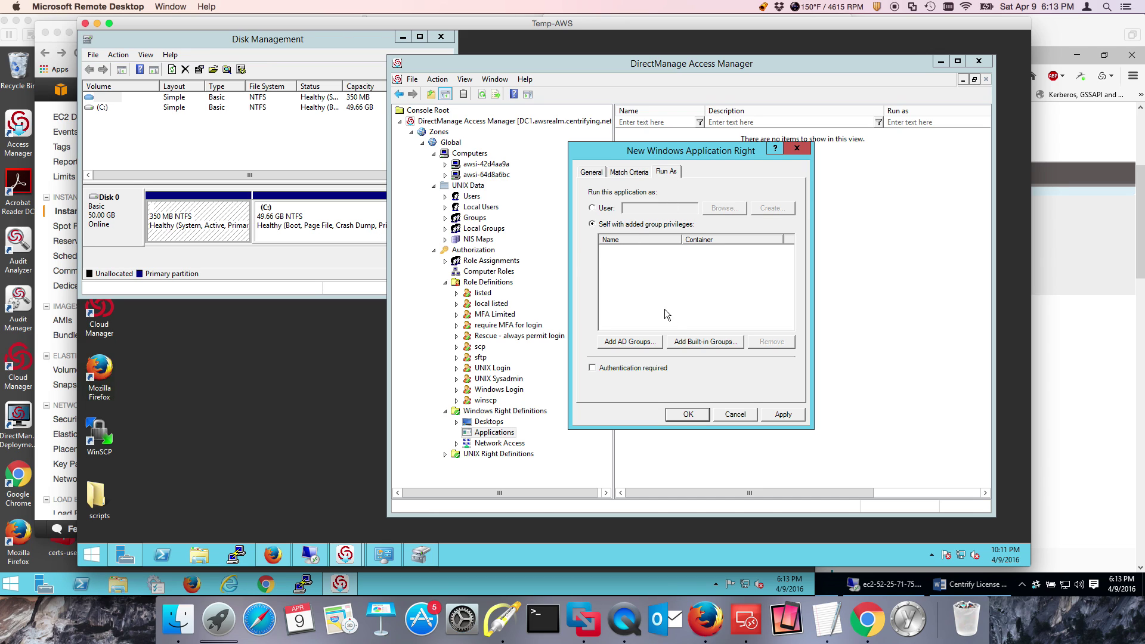
pyautogui.click(706, 343)
pyautogui.click(524, 219)
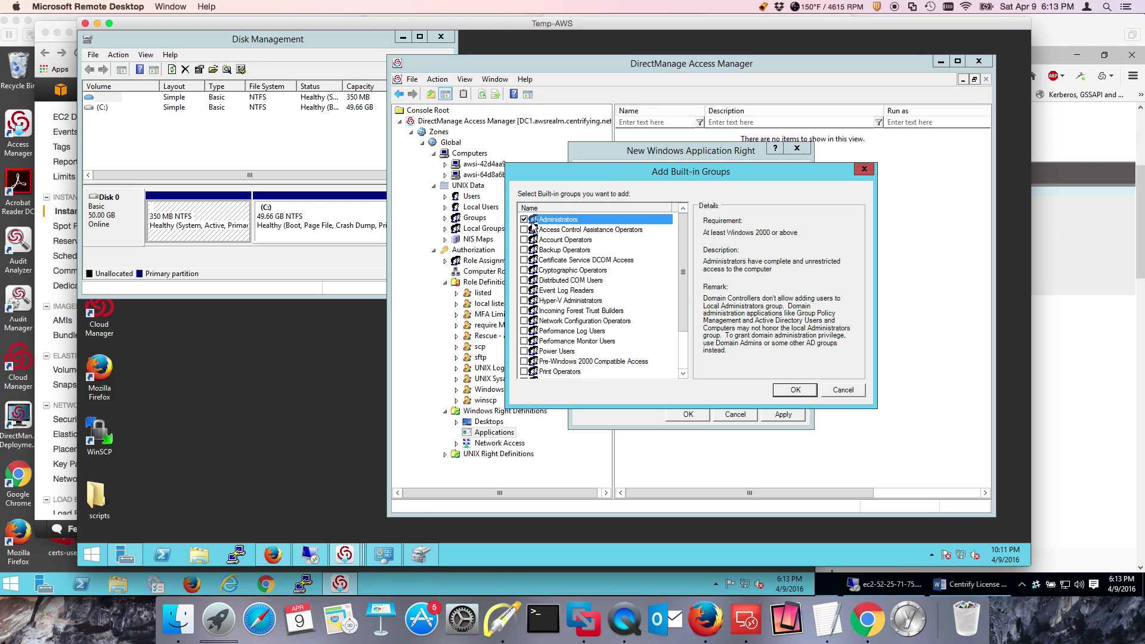
pyautogui.click(810, 390)
pyautogui.click(607, 370)
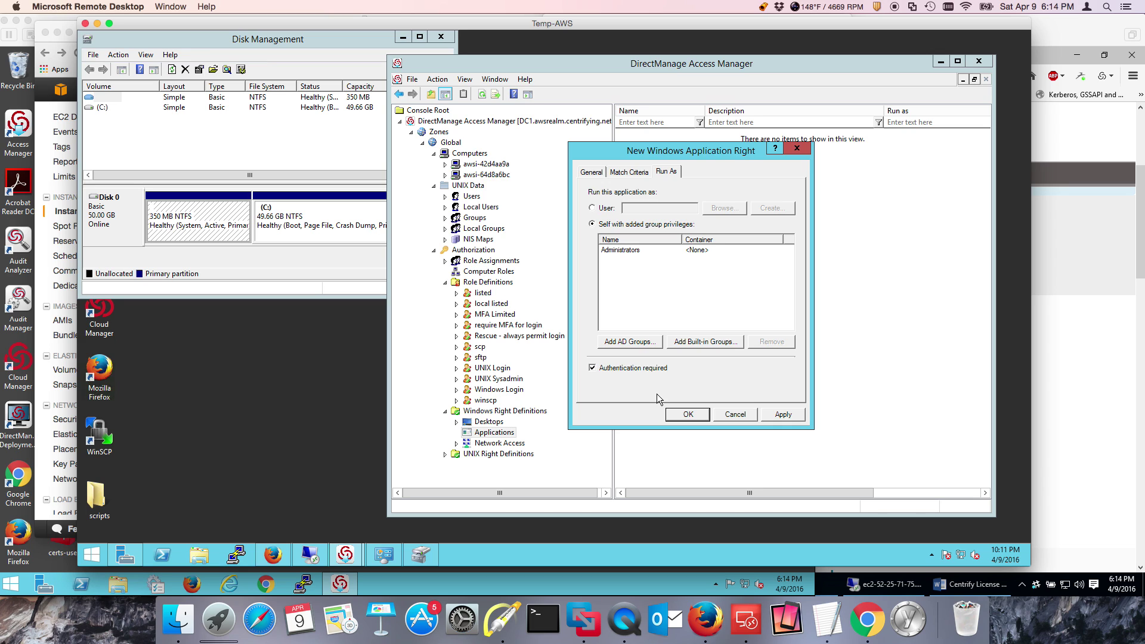
pyautogui.click(676, 411)
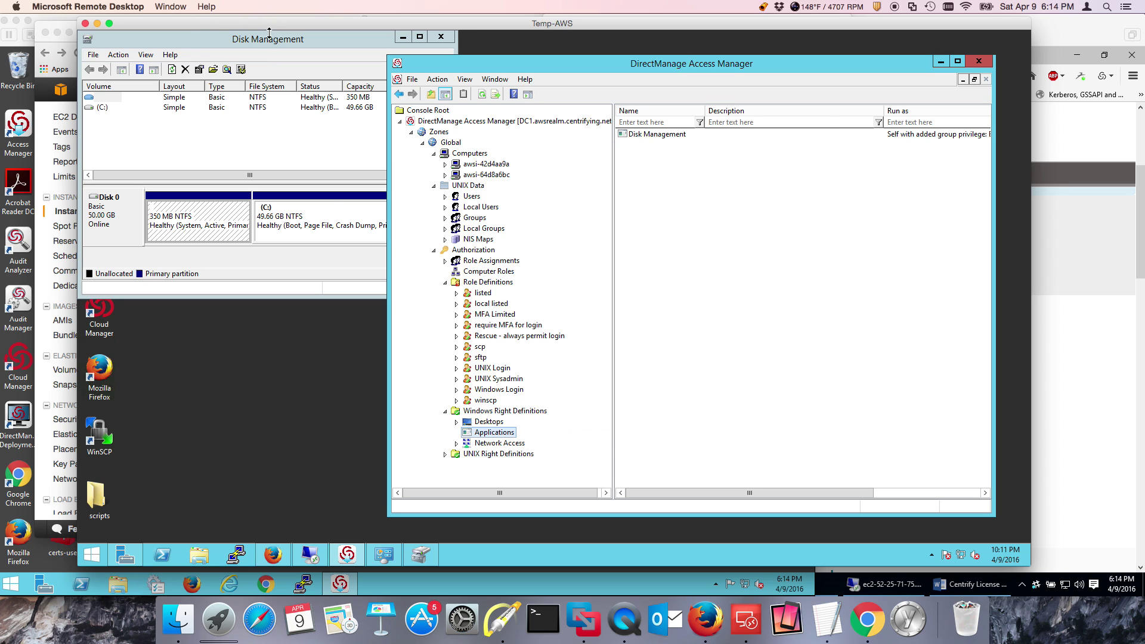
pyautogui.click(270, 31)
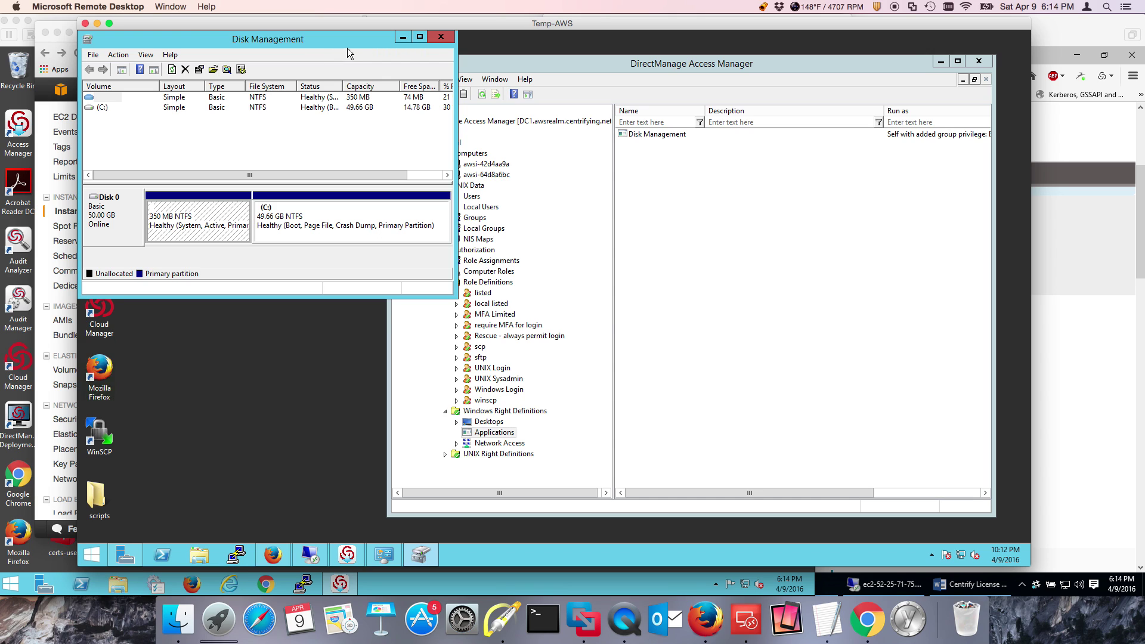
pyautogui.click(589, 64)
# Create a new Windows desktop right named 'Admin Desktop'.
pyautogui.click(489, 421)
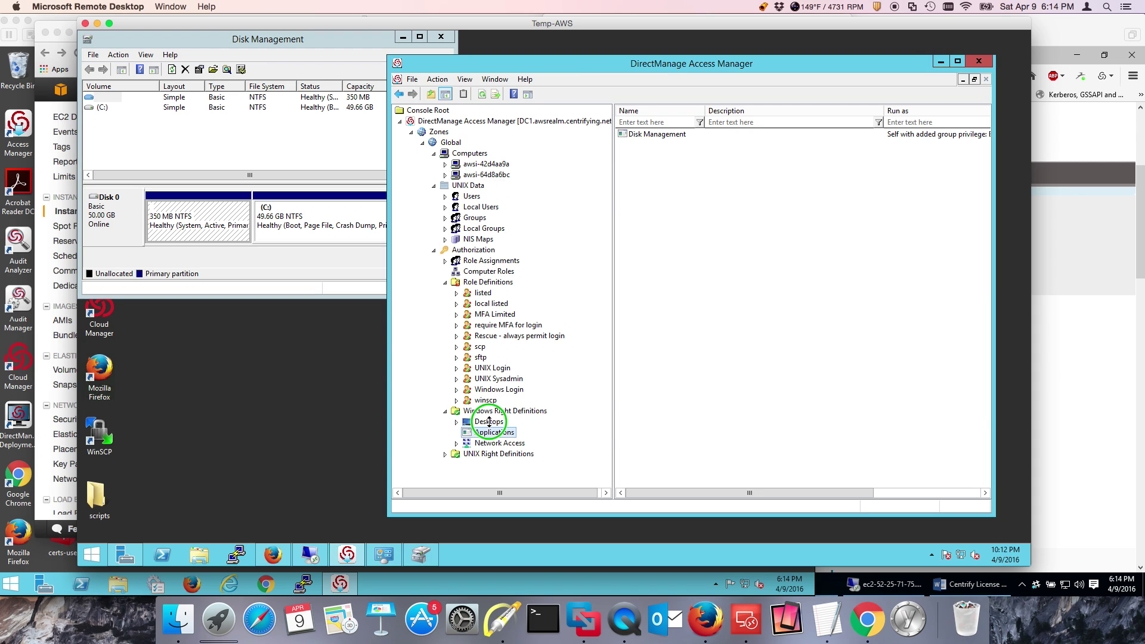
pyautogui.rightClick(489, 422)
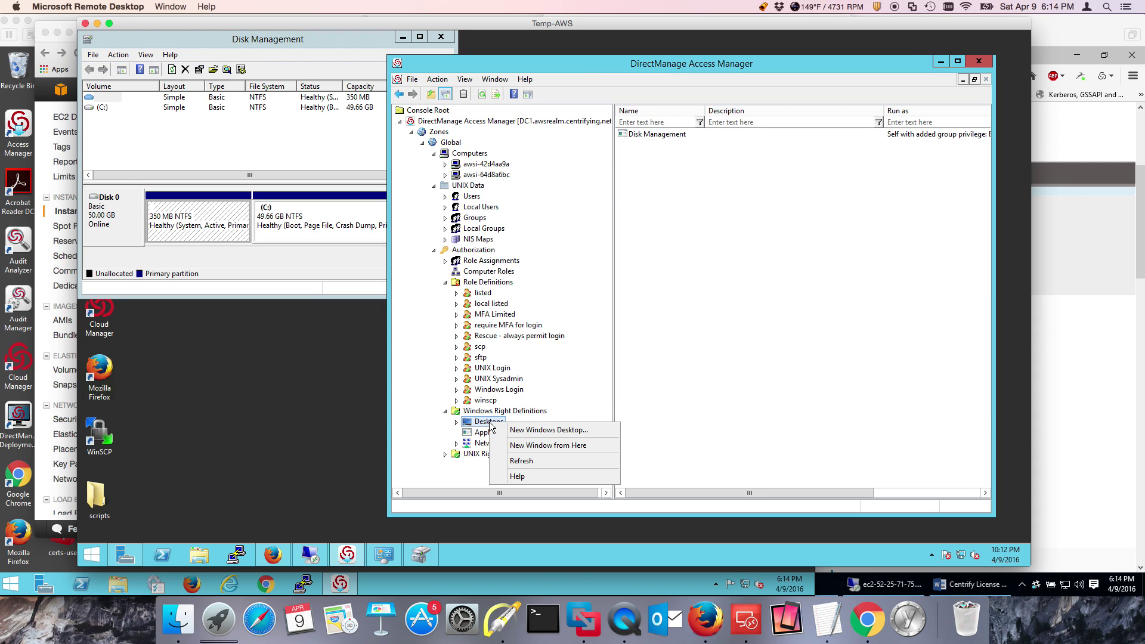
pyautogui.click(584, 431)
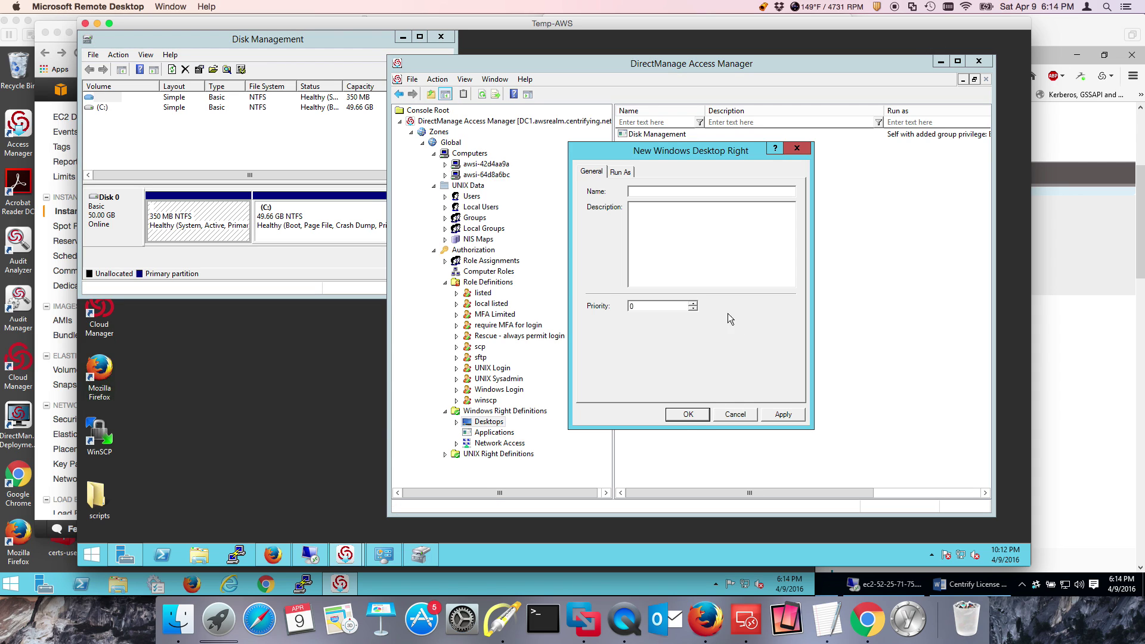
pyautogui.click(665, 191)
pyautogui.write('Admin Desktop')
# Give Admin Desktop Administrators built-in group privileges with authentication required, and save it.
pyautogui.click(621, 173)
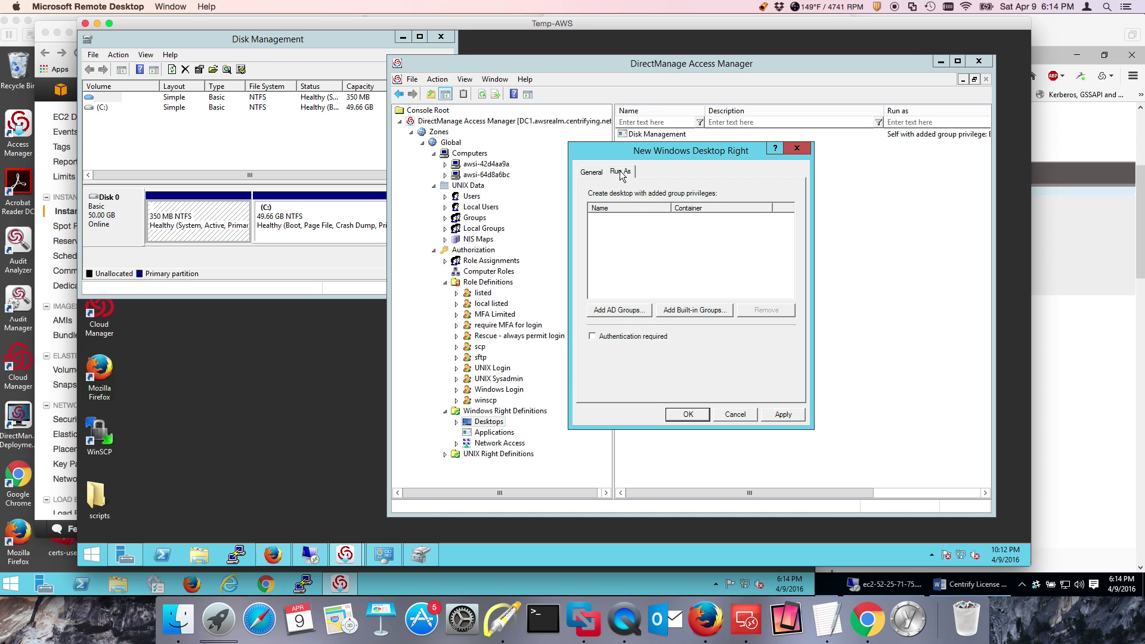
pyautogui.click(701, 308)
pyautogui.click(524, 220)
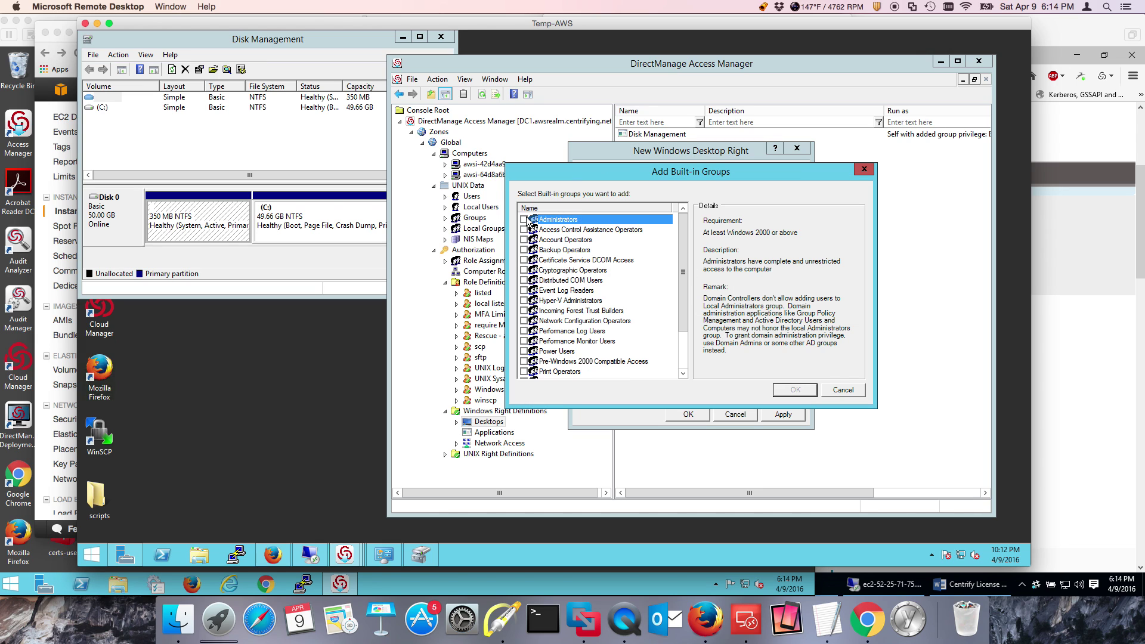
pyautogui.click(791, 390)
pyautogui.click(592, 336)
pyautogui.click(688, 414)
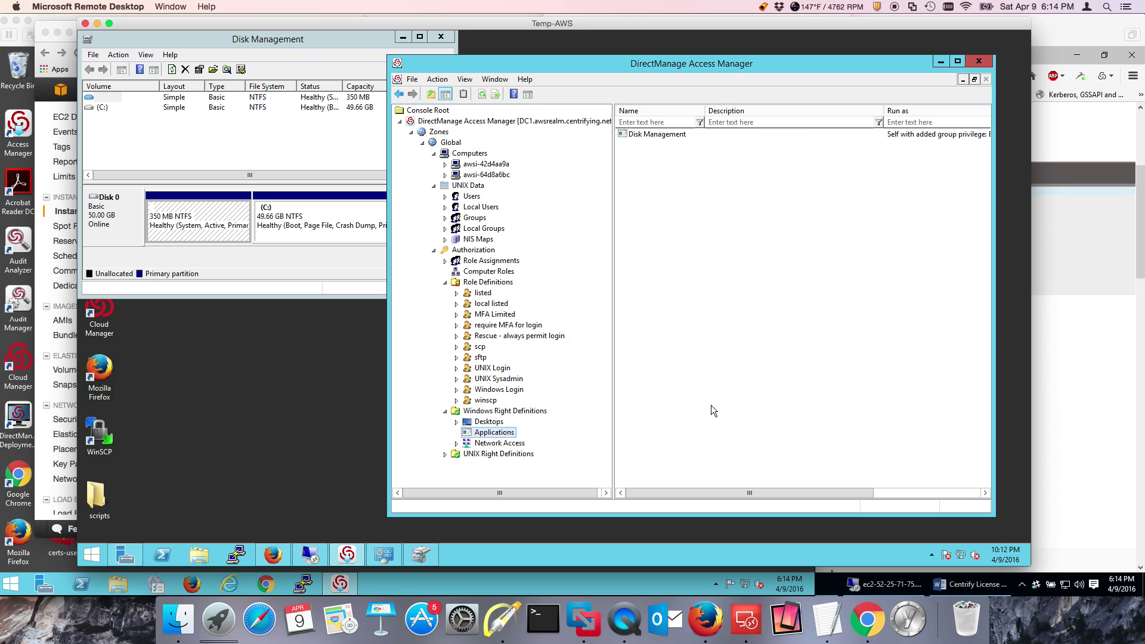
pyautogui.rightClick(488, 284)
# Add a new role named 'Demo Role', leaving its allowed login times unchanged.
pyautogui.press('Escape')
pyautogui.rightClick(488, 284)
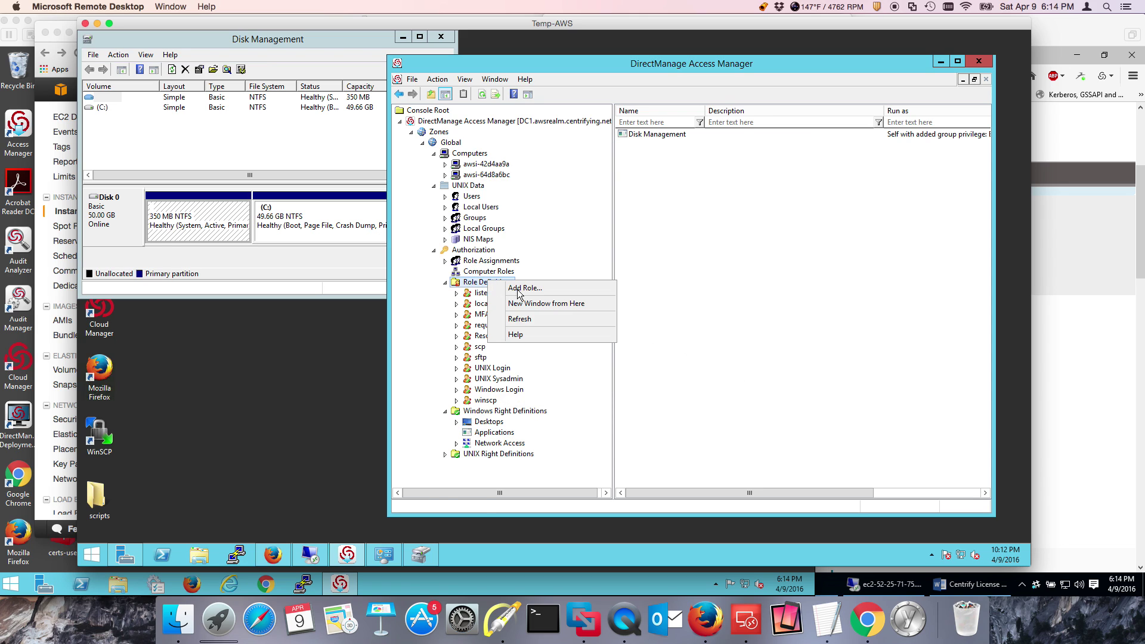
pyautogui.click(528, 291)
pyautogui.click(649, 194)
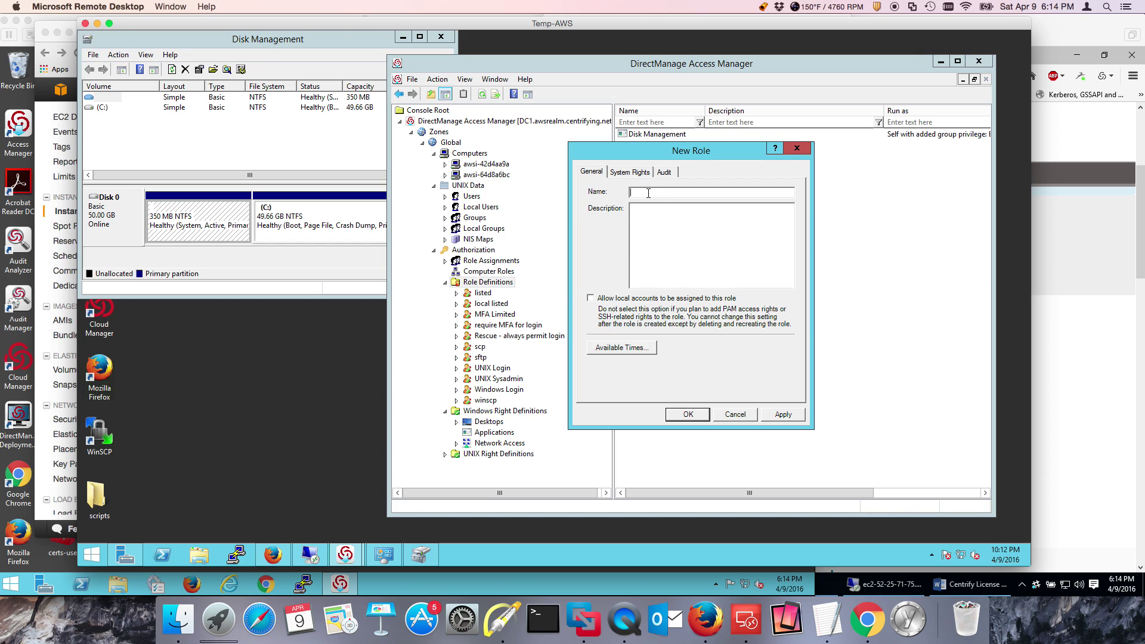
pyautogui.write('Demo Role')
pyautogui.click(652, 351)
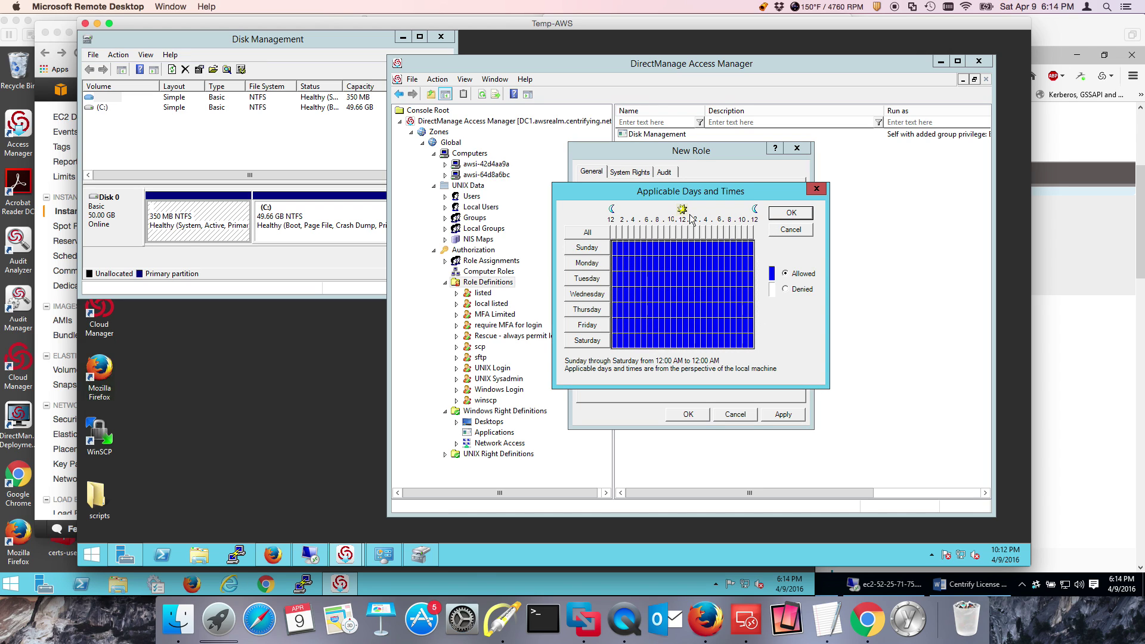
pyautogui.click(791, 230)
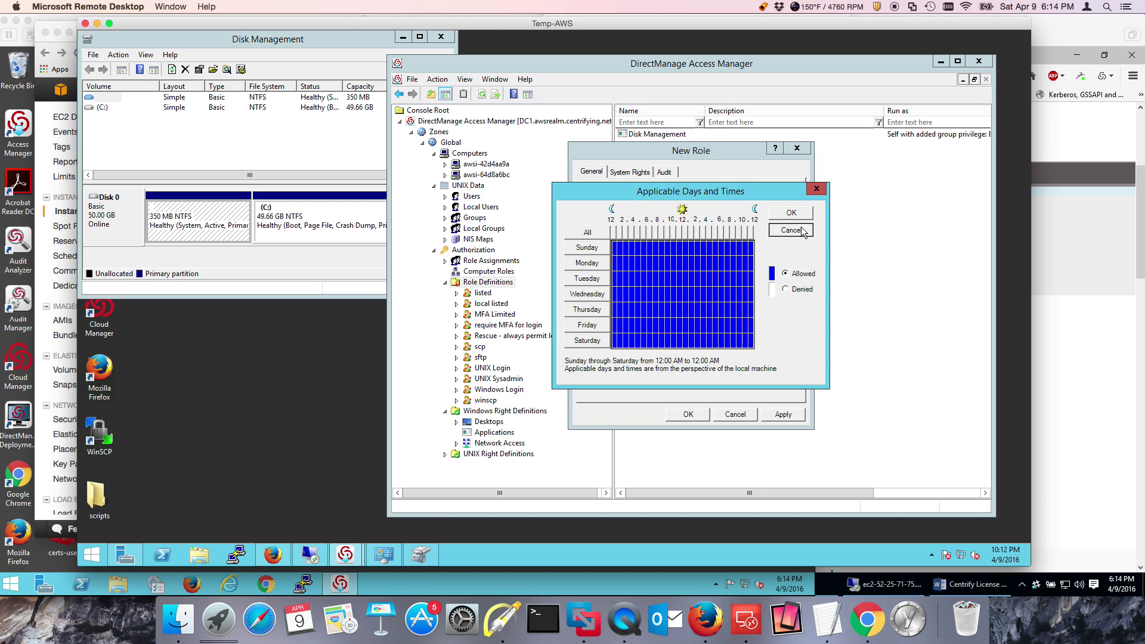
# Allow remote login in Demo Role's system rights and save the role.
pyautogui.click(631, 174)
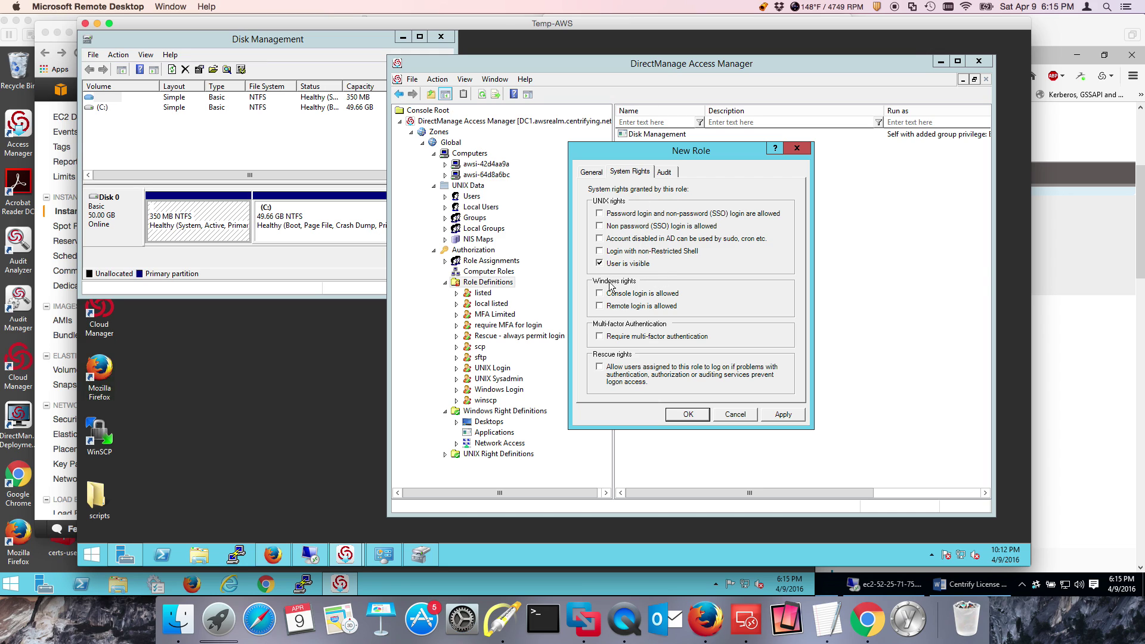
pyautogui.click(600, 306)
pyautogui.click(688, 414)
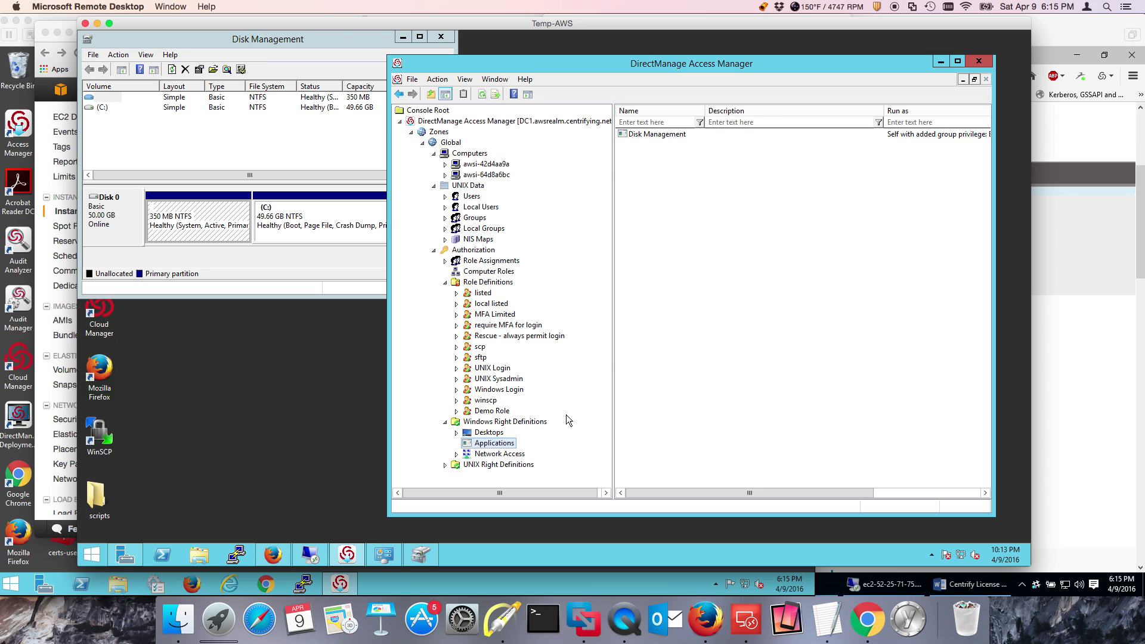
pyautogui.click(500, 411)
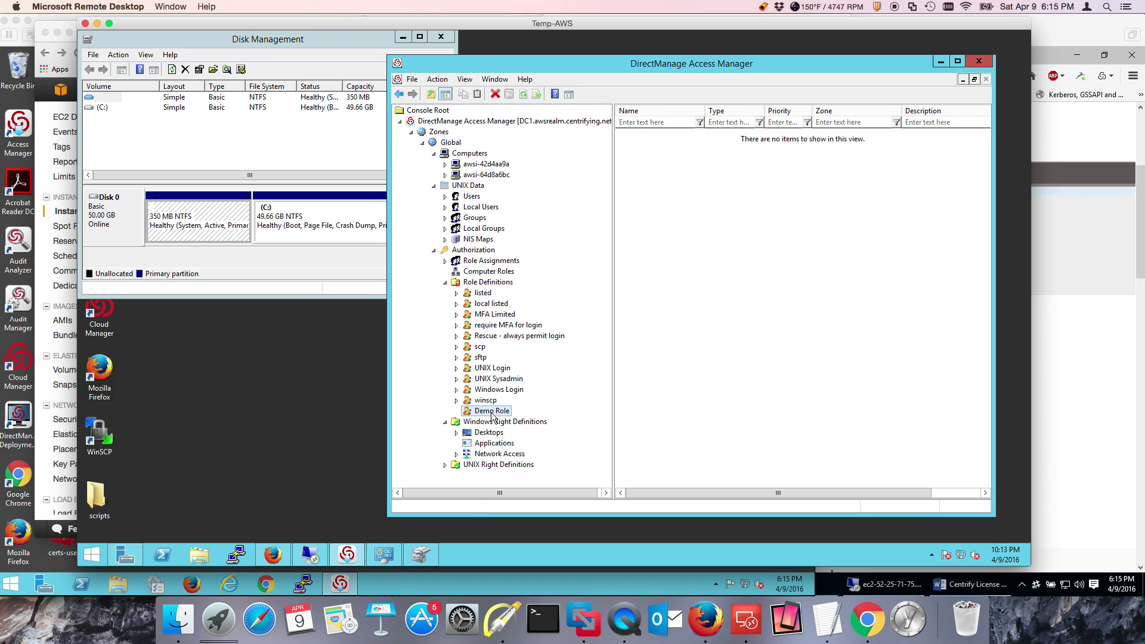
# Add the Admin Desktop and Disk Management rights to Demo Role.
pyautogui.rightClick(671, 173)
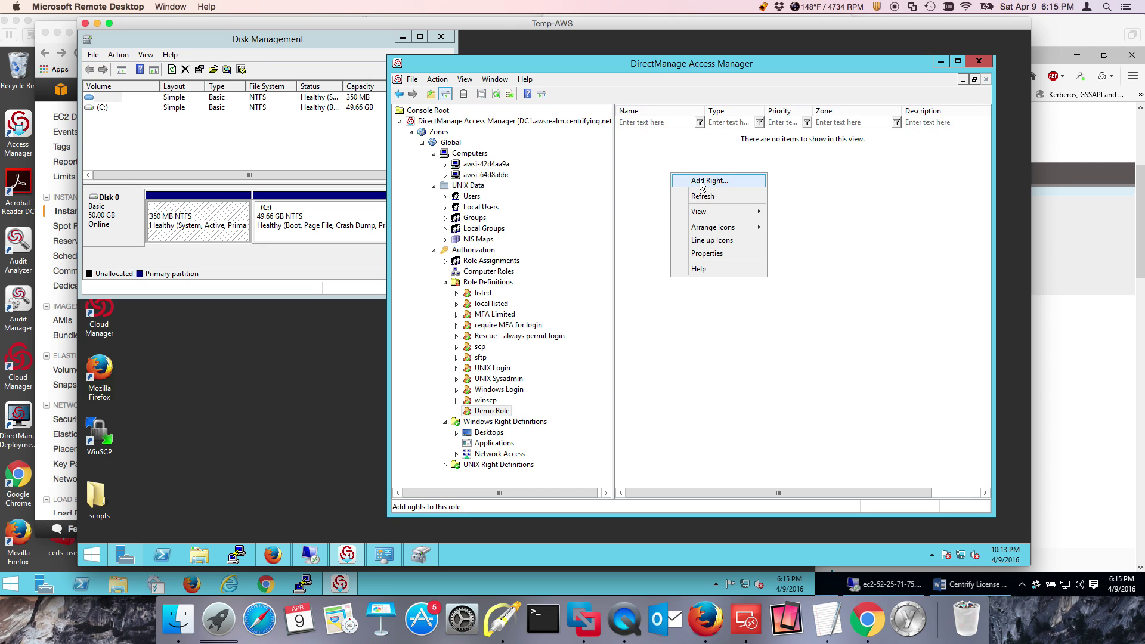
pyautogui.click(701, 180)
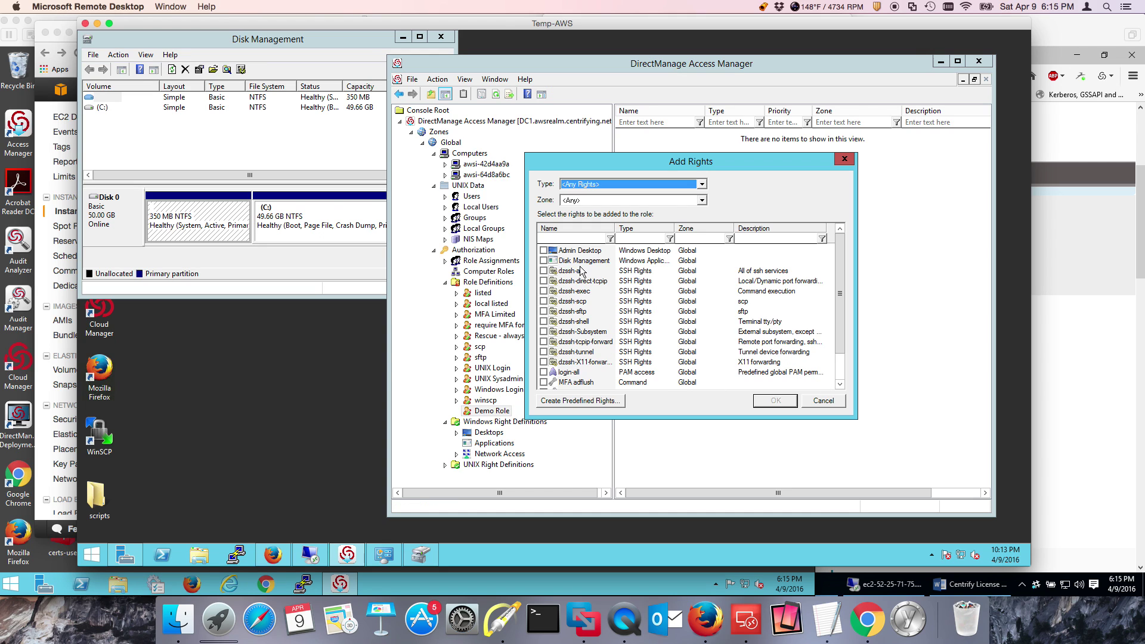
pyautogui.click(543, 251)
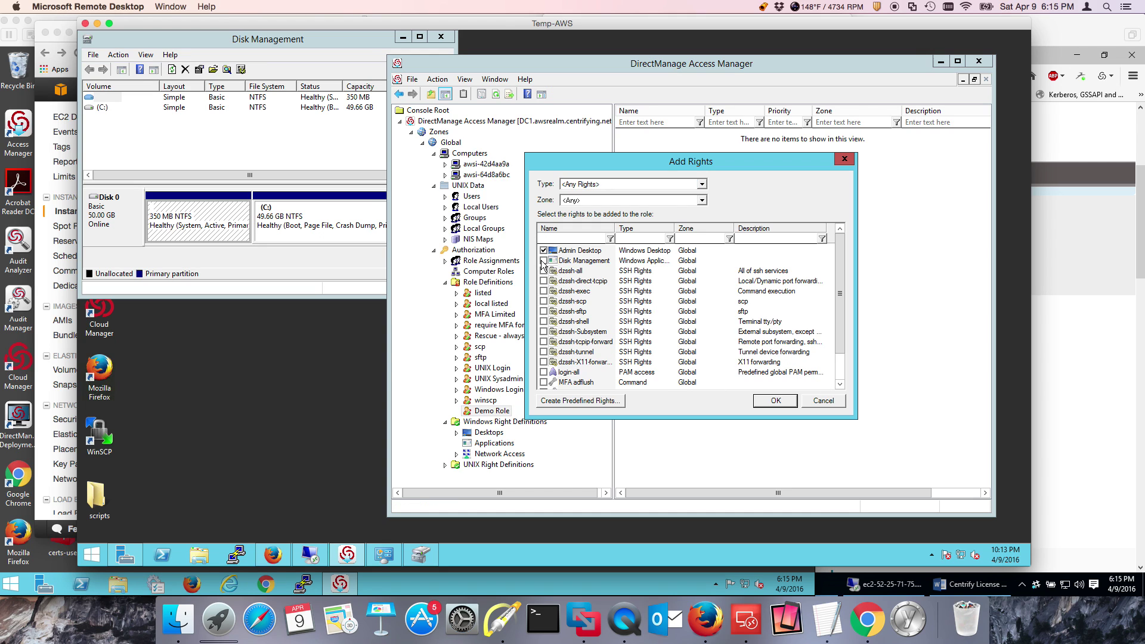
pyautogui.click(776, 400)
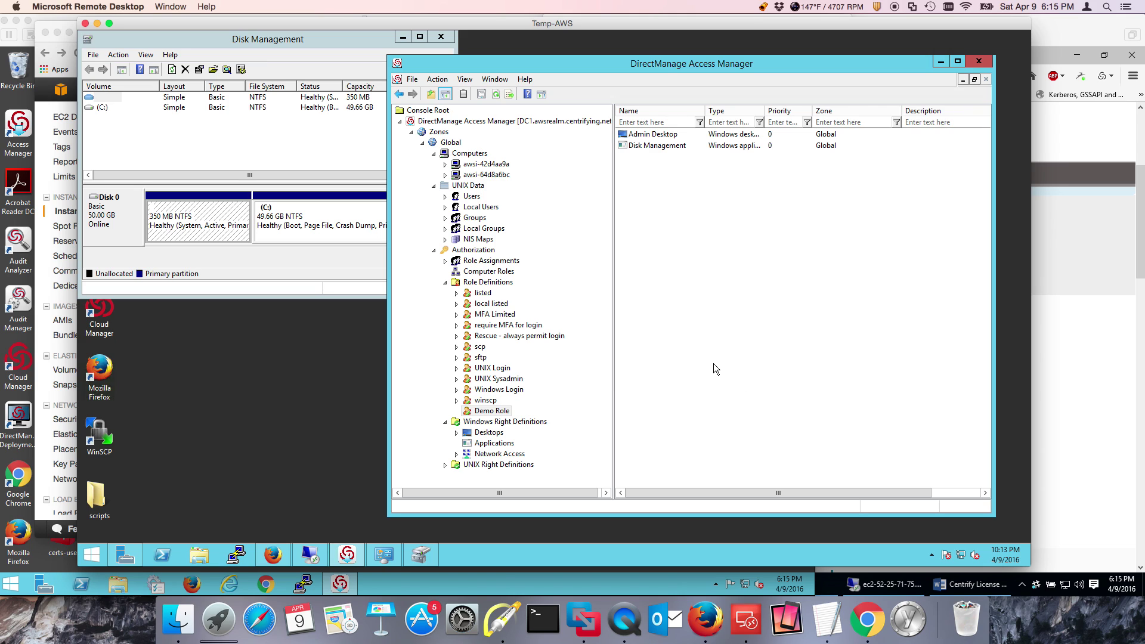
pyautogui.rightClick(481, 261)
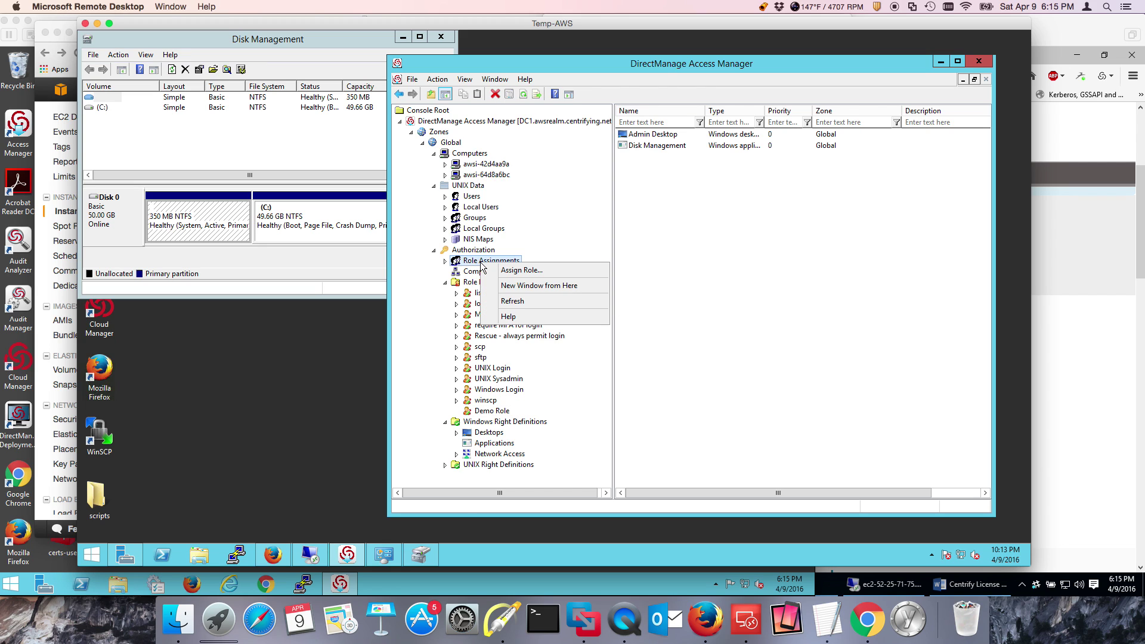
# Start a new role assignment and choose Demo Role as the role to assign.
pyautogui.click(538, 273)
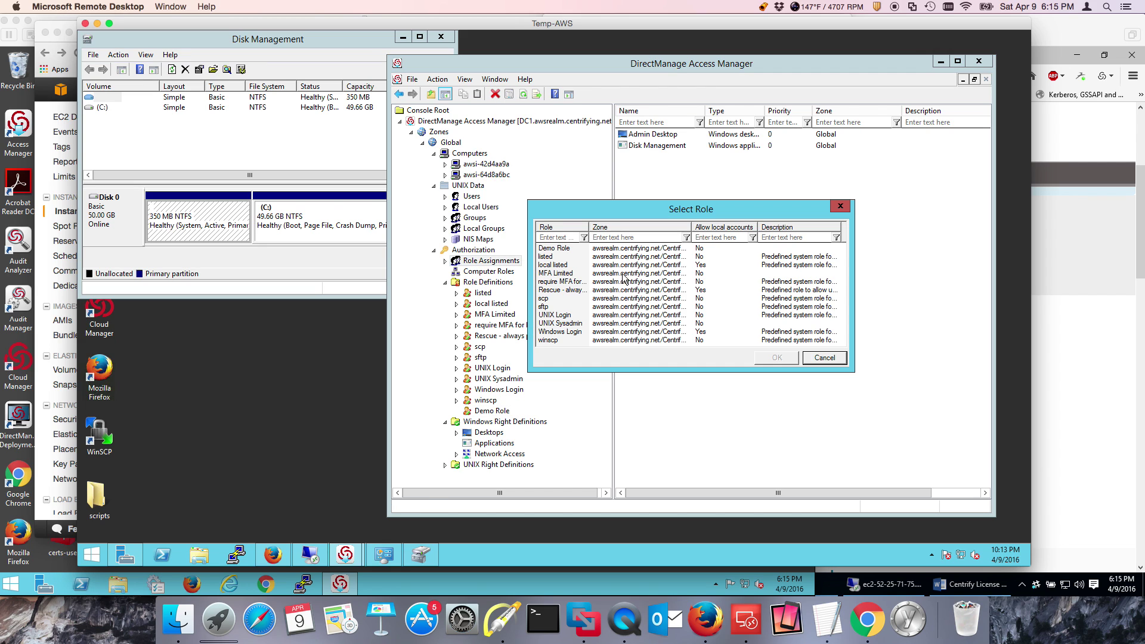
pyautogui.moveTo(590, 228); pyautogui.dragTo(631, 228)
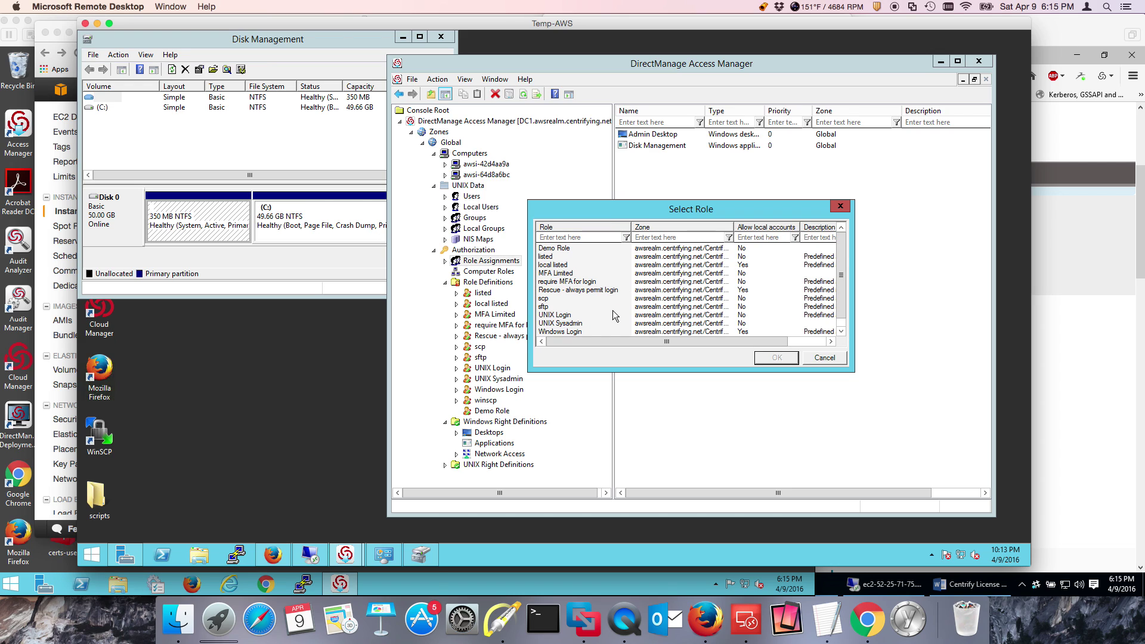
pyautogui.click(561, 249)
pyautogui.click(779, 358)
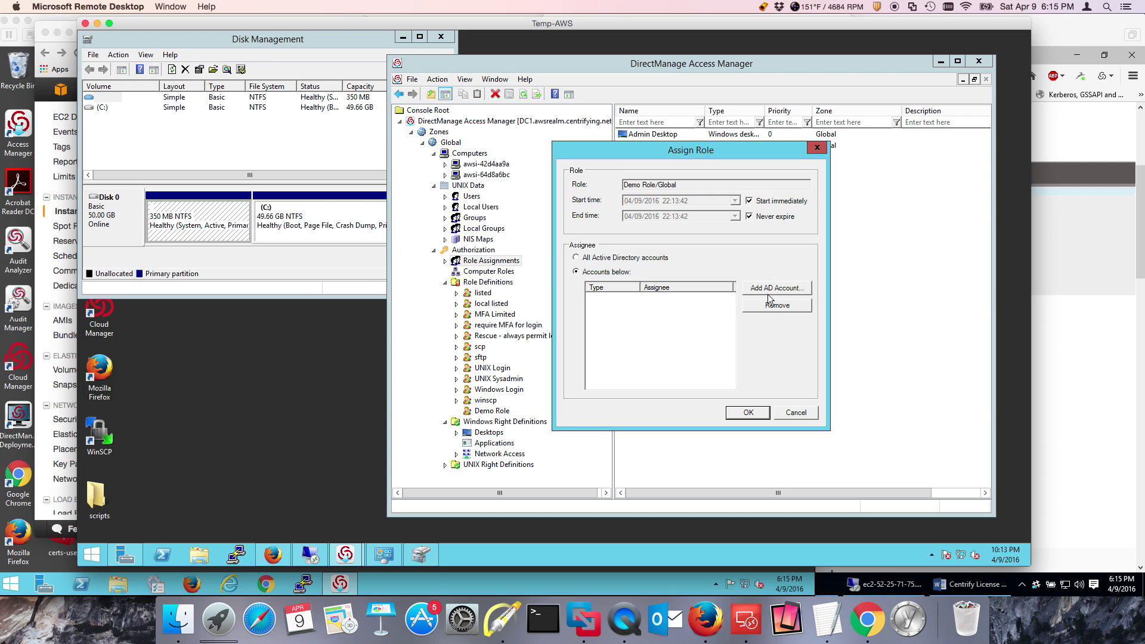
pyautogui.click(506, 615)
pyautogui.moveTo(817, 174); pyautogui.dragTo(760, 211)
pyautogui.press('f')
pyautogui.press('Escape')
# Search the directory for the user by name, add them as assignee, and confirm.
pyautogui.click(772, 289)
pyautogui.click(523, 210)
pyautogui.write('lisa')
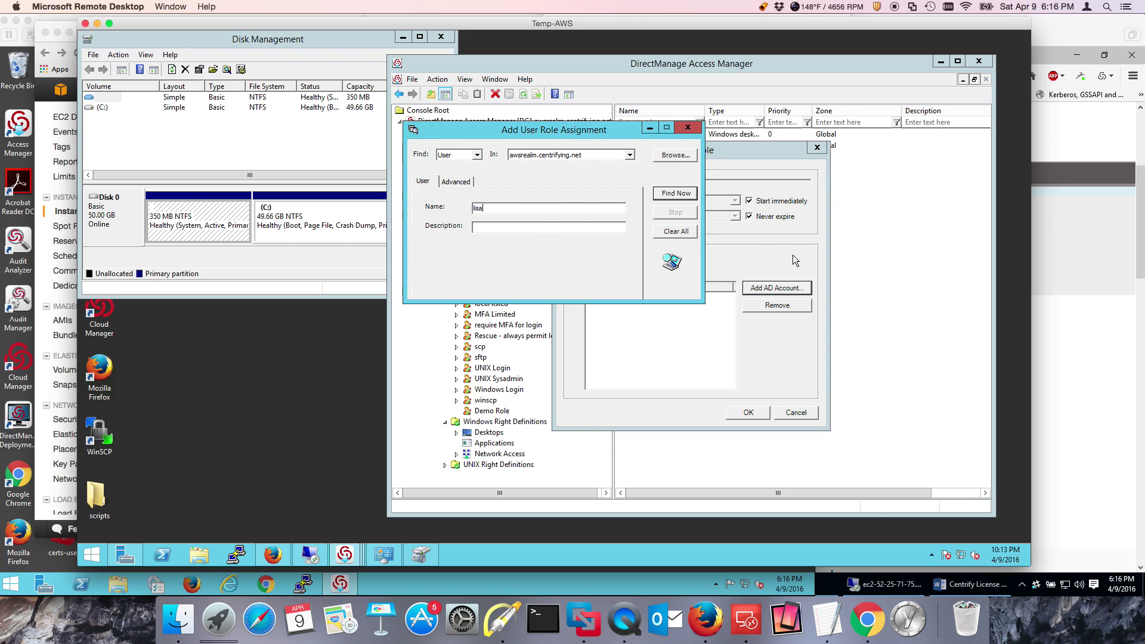
pyautogui.click(672, 194)
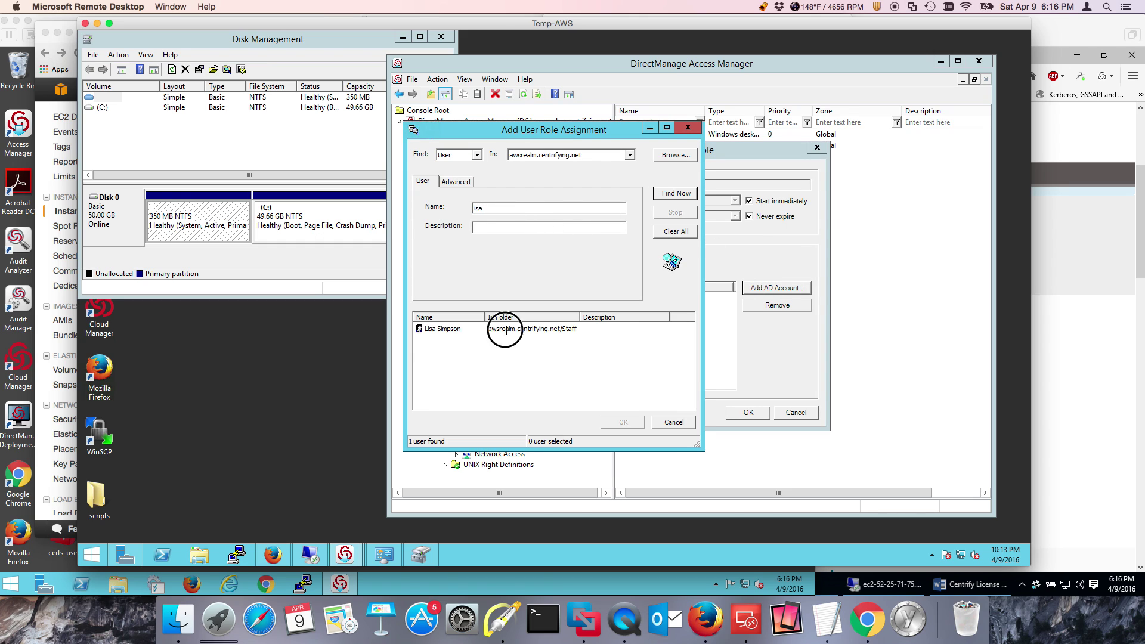
pyautogui.doubleClick(505, 330)
pyautogui.click(748, 412)
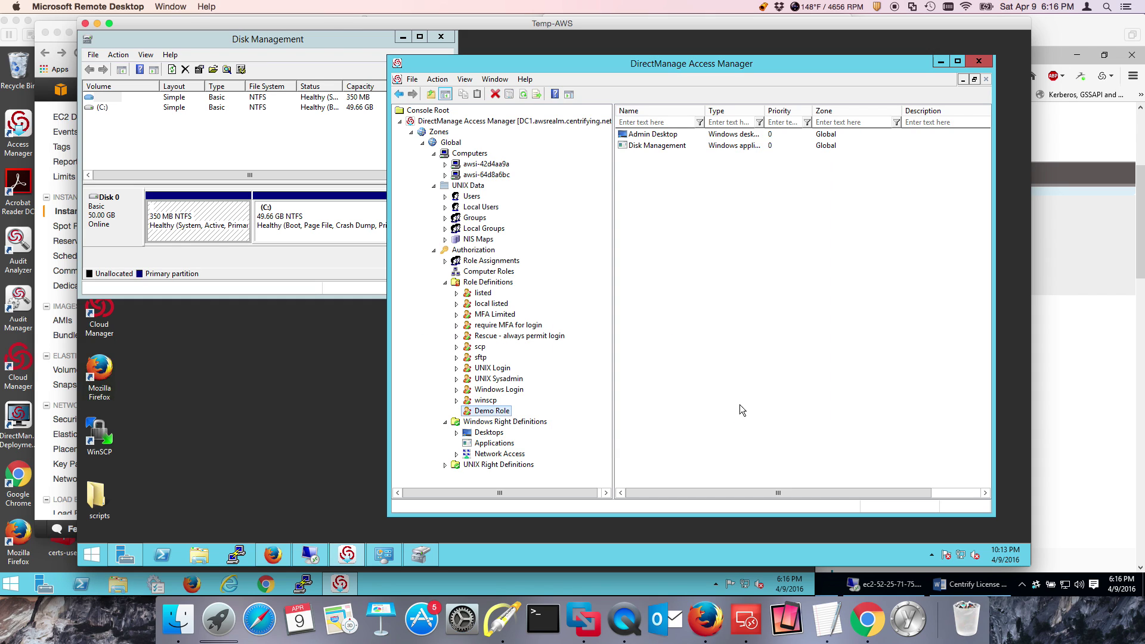
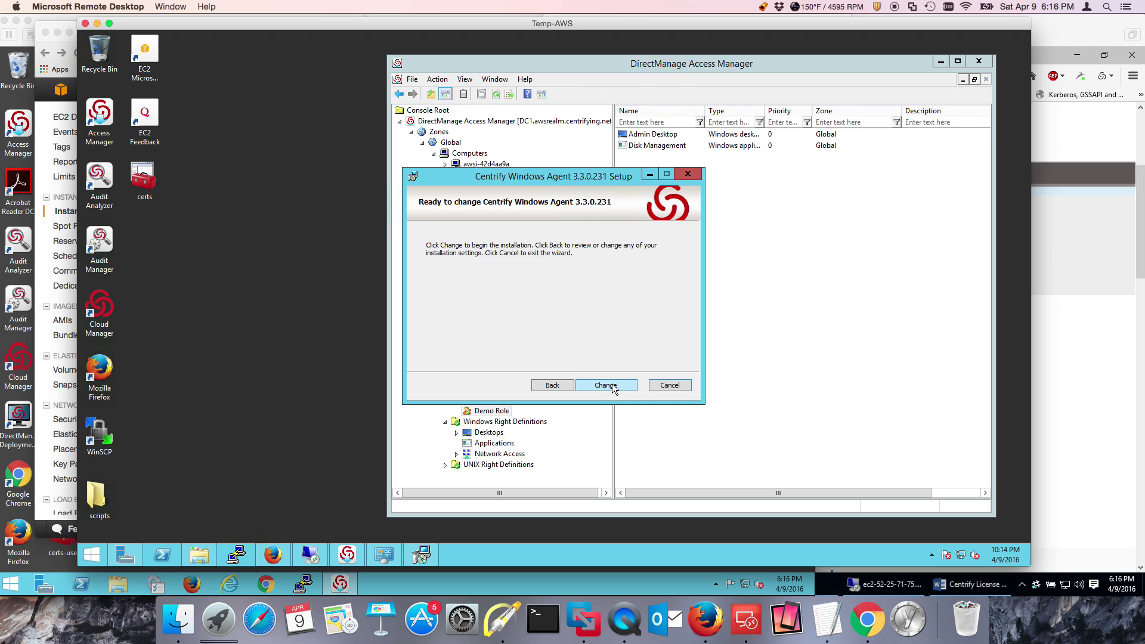
# Complete the agent installation, launch the configuration wizard, and select the Global zone to join.
pyautogui.click(604, 385)
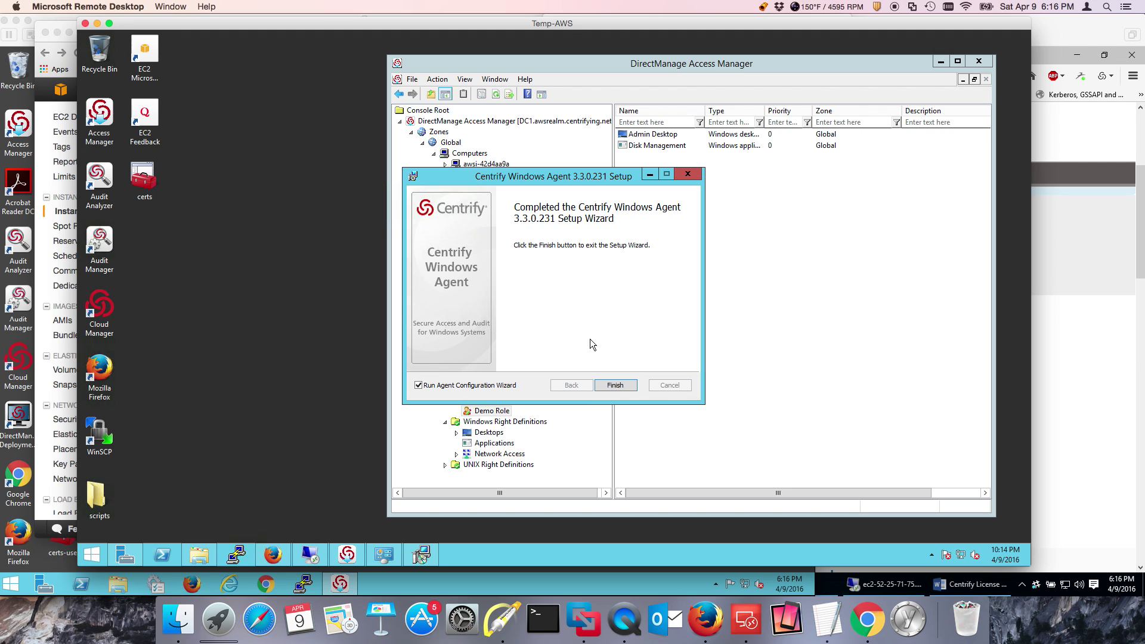
pyautogui.click(620, 385)
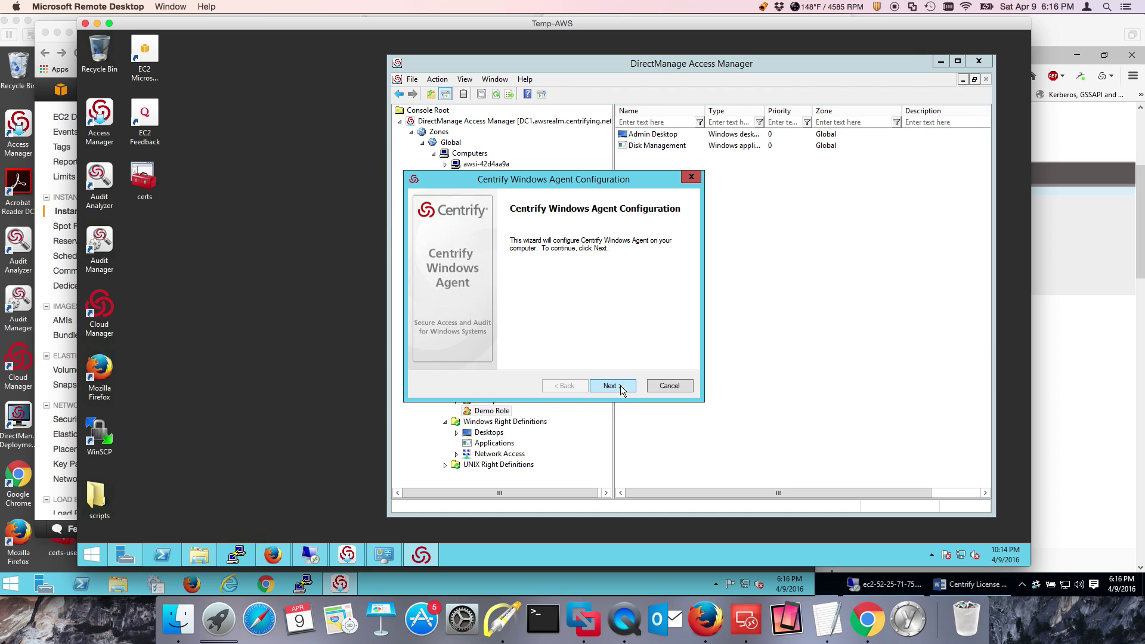
pyautogui.click(620, 386)
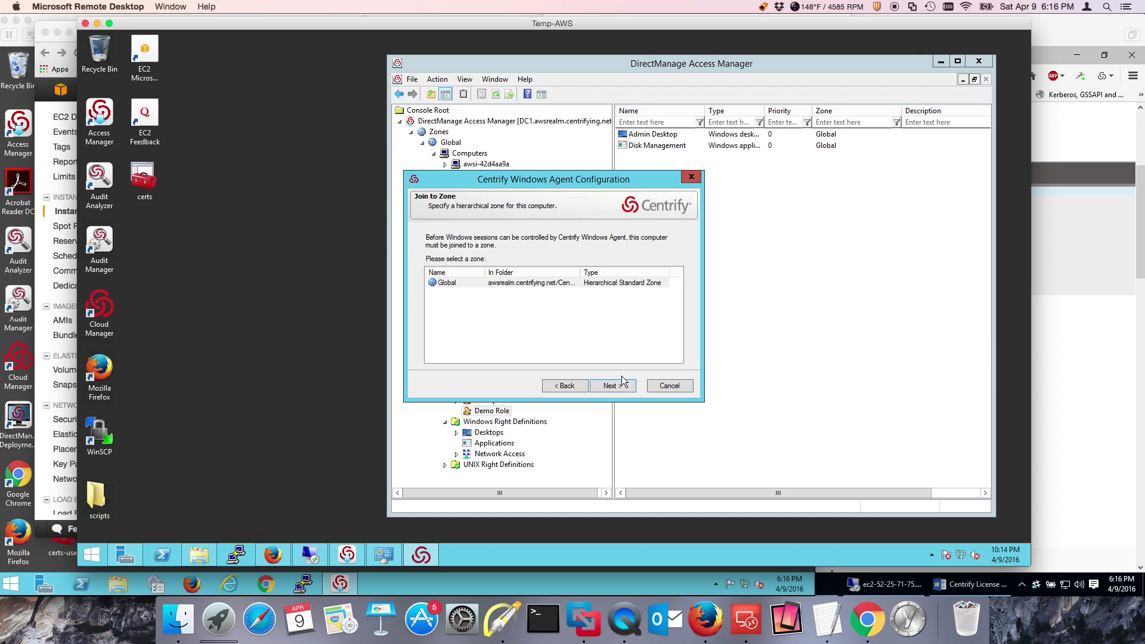
pyautogui.click(471, 285)
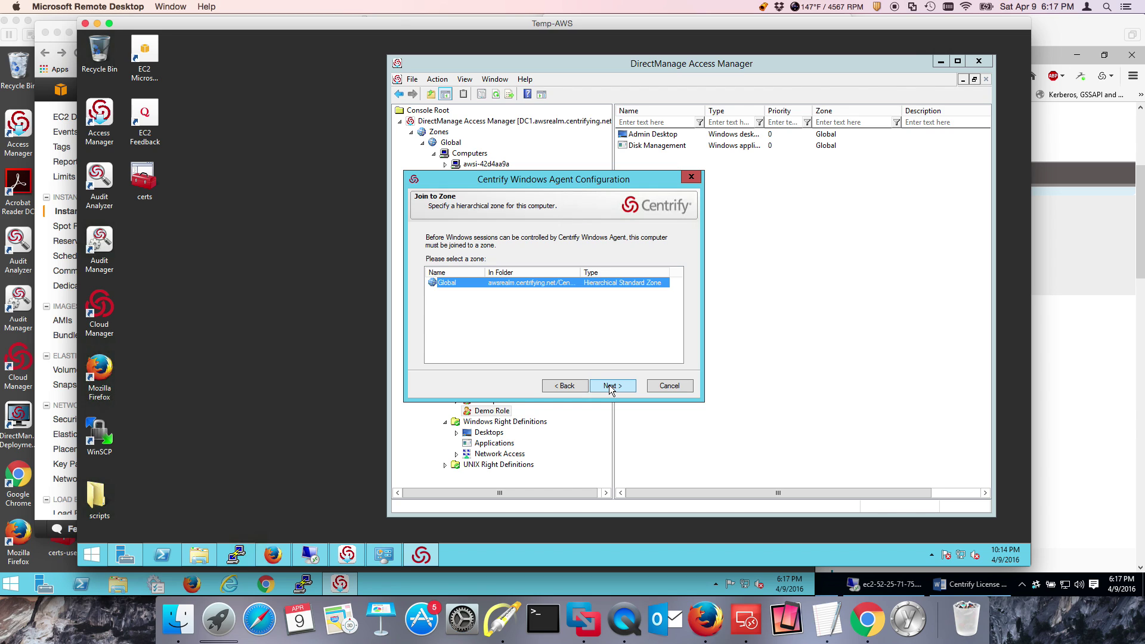
pyautogui.click(609, 385)
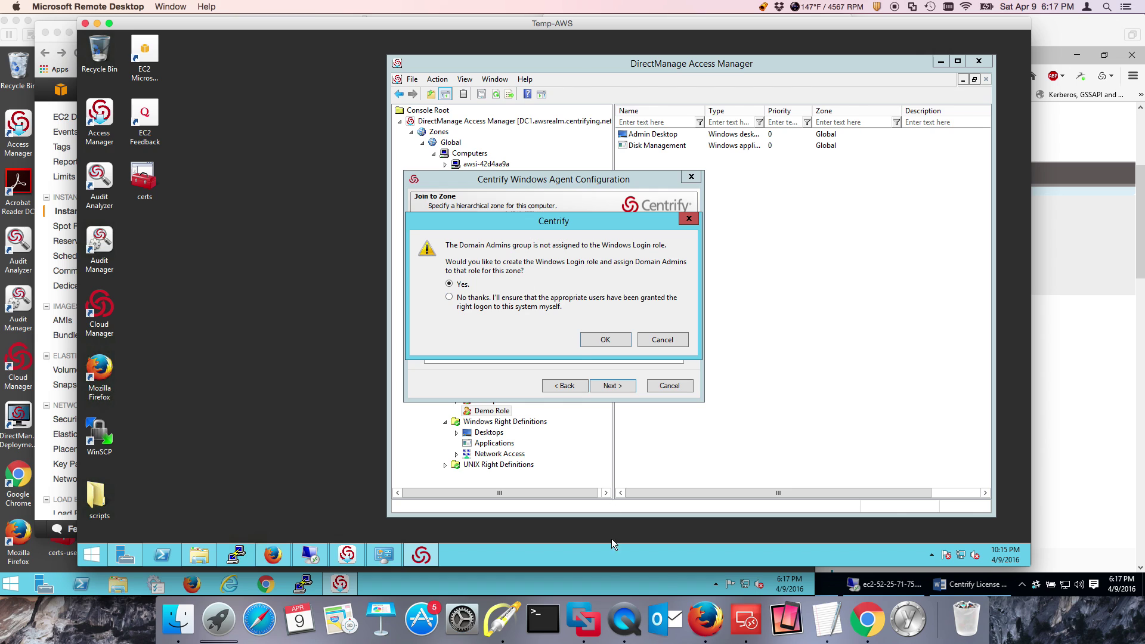
# Annotate the Domain Admins warning with an arrow, then accept creating the Windows Login role for Domain Admins.
pyautogui.click(503, 620)
pyautogui.moveTo(366, 226)
pyautogui.mouseDown()
pyautogui.moveTo(441, 239)
pyautogui.moveTo(444, 249)
pyautogui.mouseUp()
pyautogui.press('f')
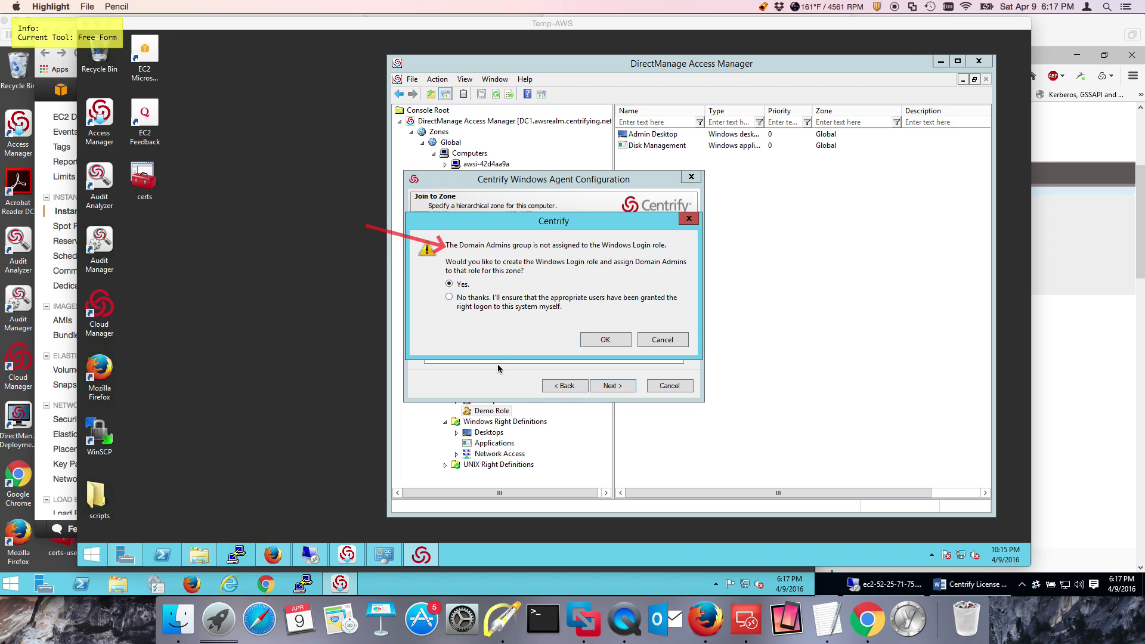
pyautogui.press('Escape')
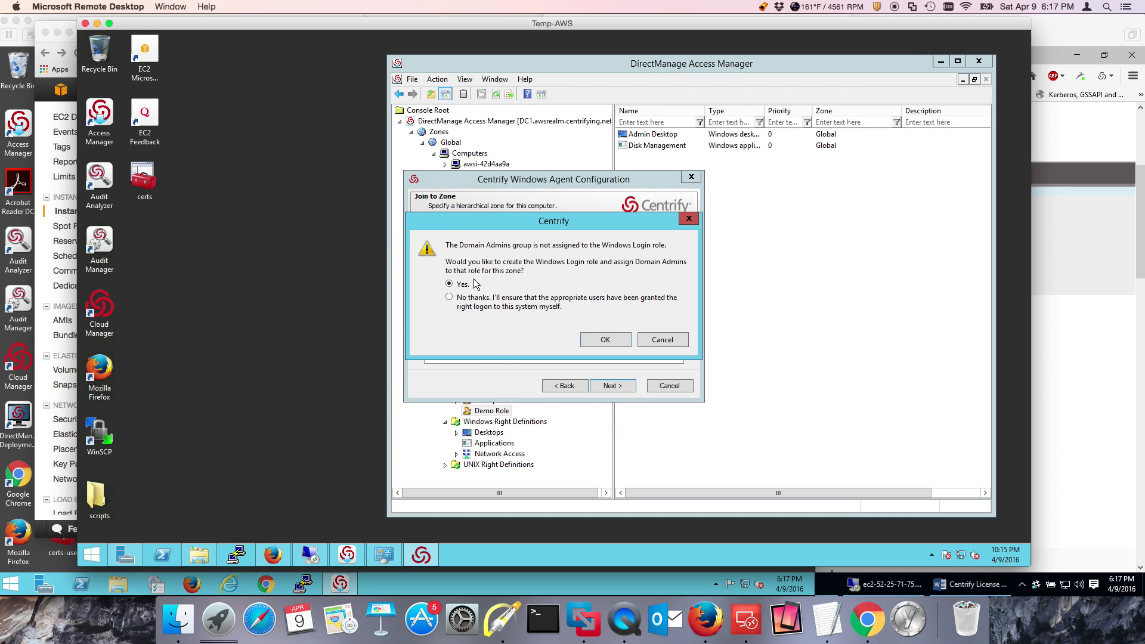
pyautogui.click(617, 342)
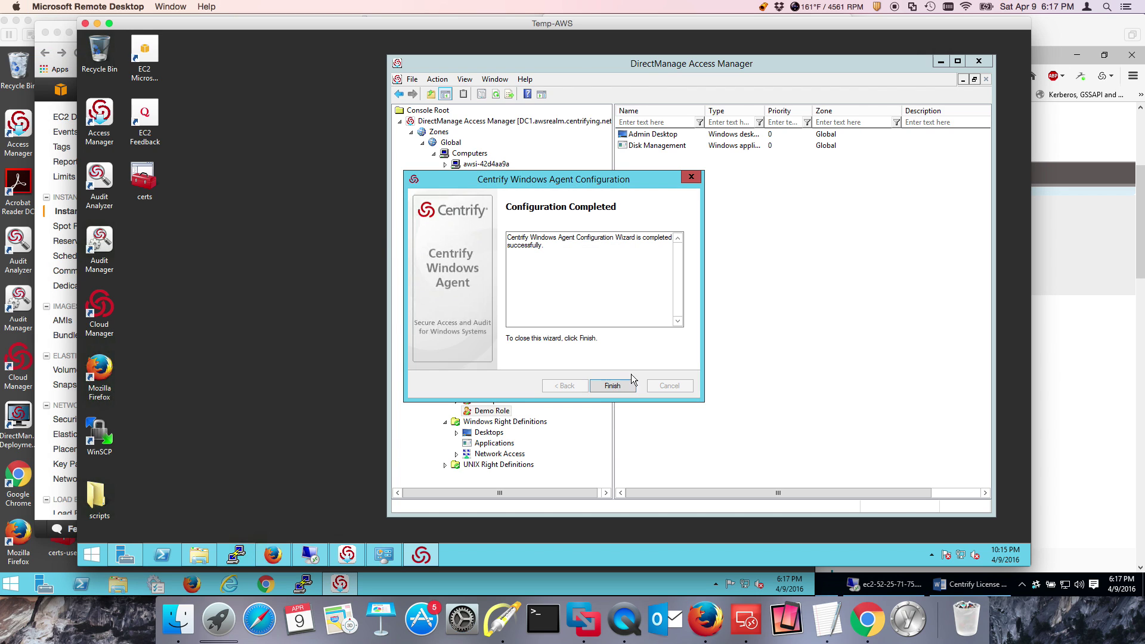
# Finish the completed configuration wizard to bring up the restart prompt for Windows Agent 3.3.0.231.
pyautogui.click(612, 386)
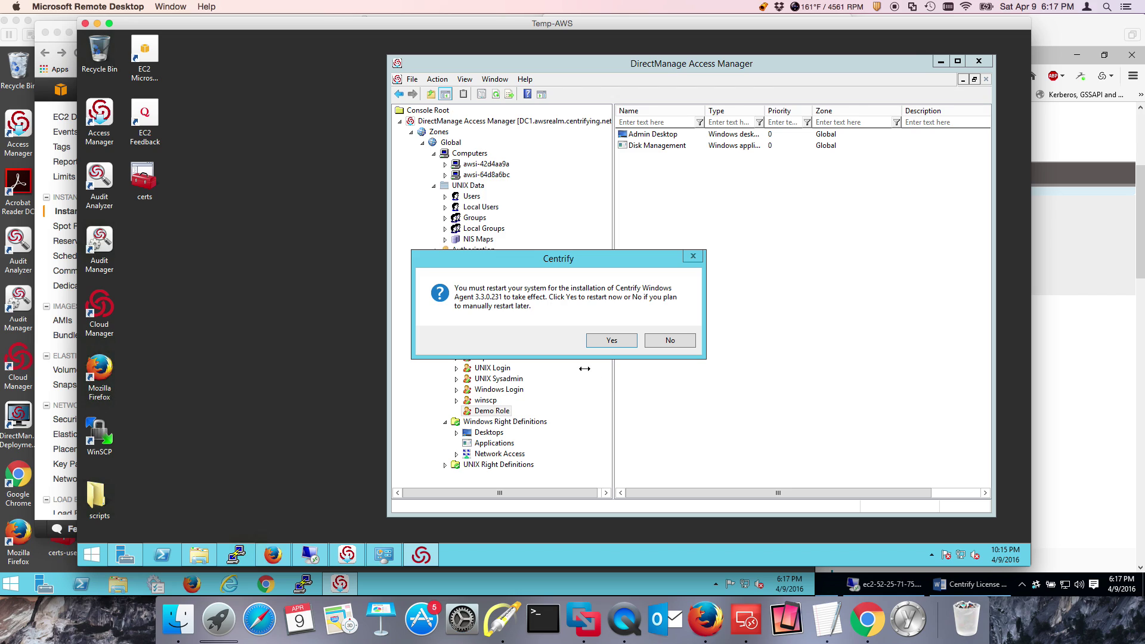